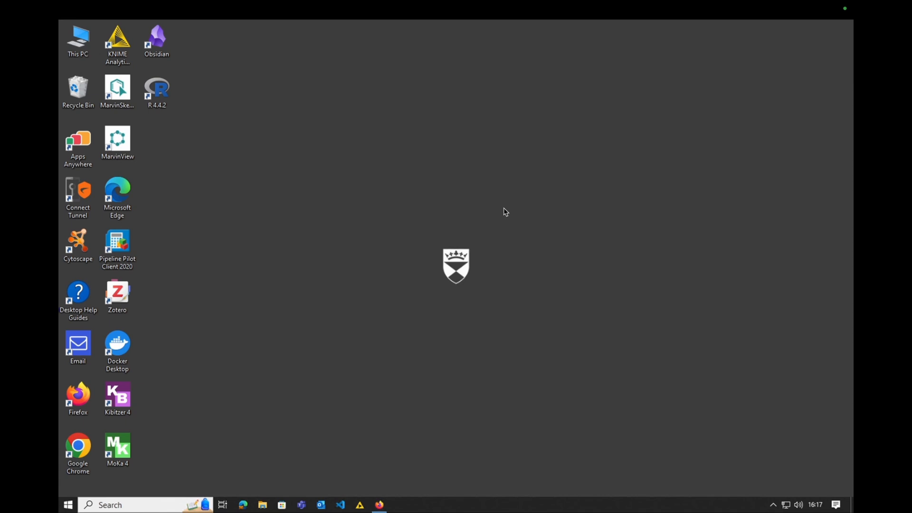
Switch to Firefox, go to KNIME's download page, accept the terms and conditions, and continue to the downloads without registering.
{"action": "left_click", "coordinate": [385, 510]}
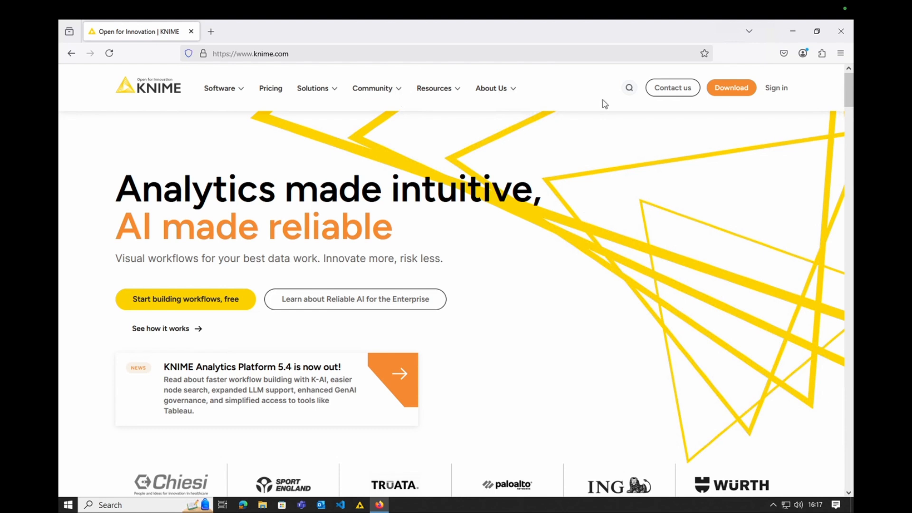
{"action": "left_click", "coordinate": [734, 93]}
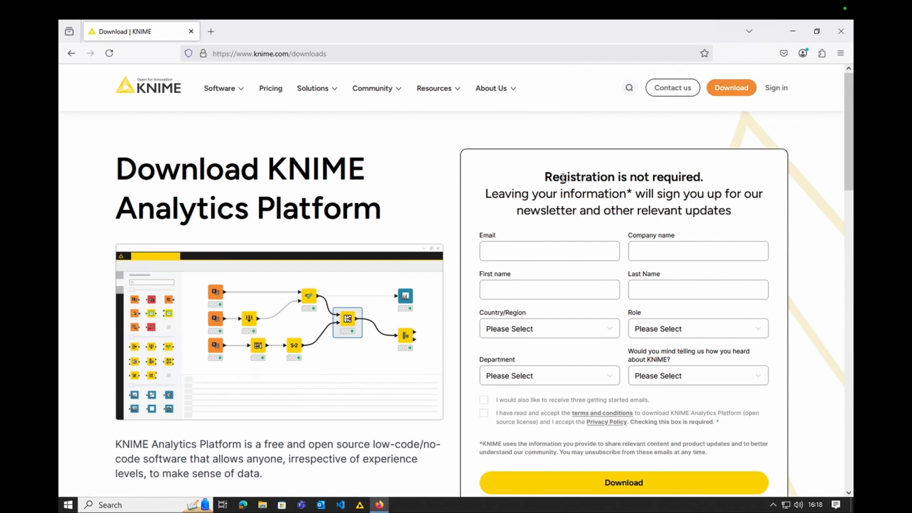
{"action": "scroll", "coordinate": [544, 264], "scroll_direction": "down", "scroll_amount": 1}
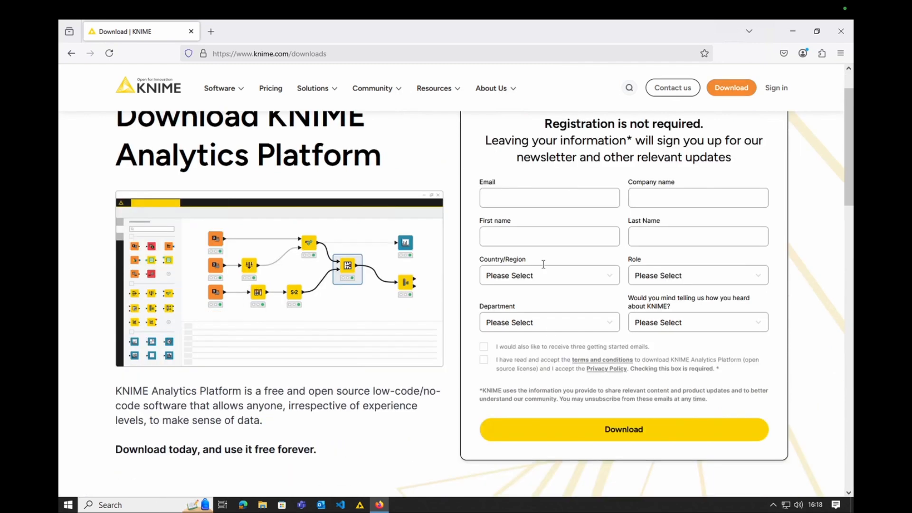
{"action": "left_click", "coordinate": [484, 360]}
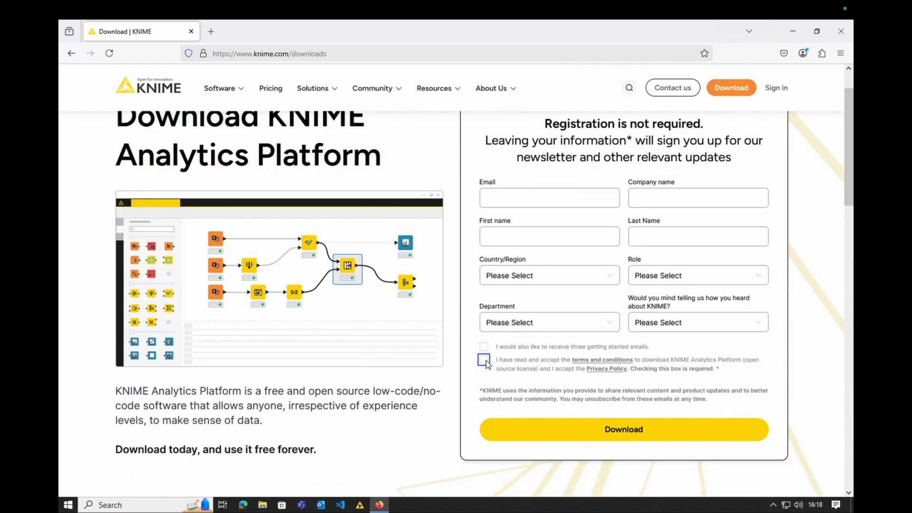
{"action": "left_click", "coordinate": [622, 430]}
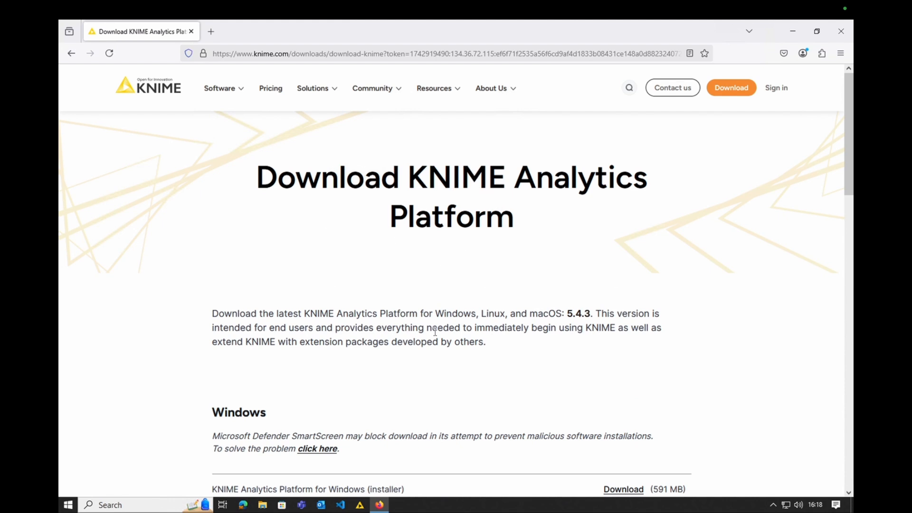
Review the installers offered for Windows, Linux and Mac, and download KNIME Analytics Platform for Windows as the zip archive.
{"action": "scroll", "coordinate": [434, 332], "scroll_direction": "down", "scroll_amount": 1}
{"action": "scroll", "coordinate": [434, 332], "scroll_direction": "down", "scroll_amount": 2}
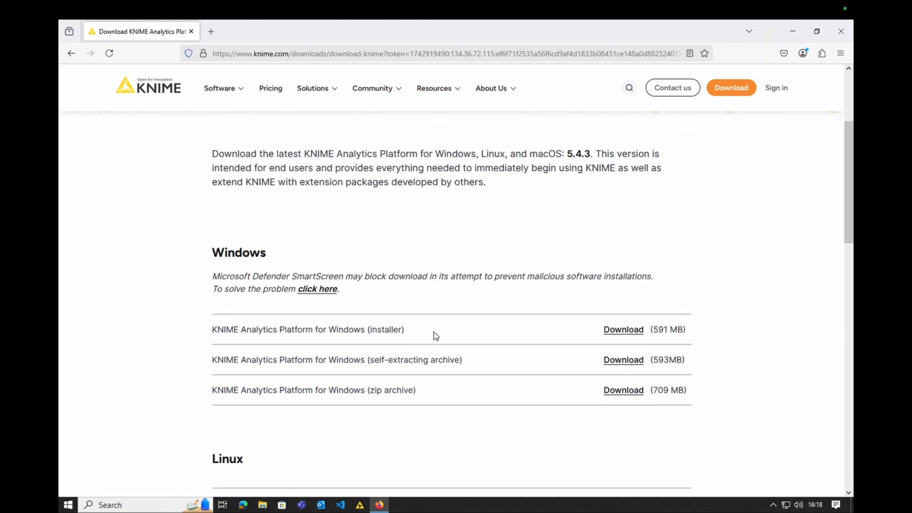
{"action": "scroll", "coordinate": [477, 339], "scroll_direction": "down", "scroll_amount": 3}
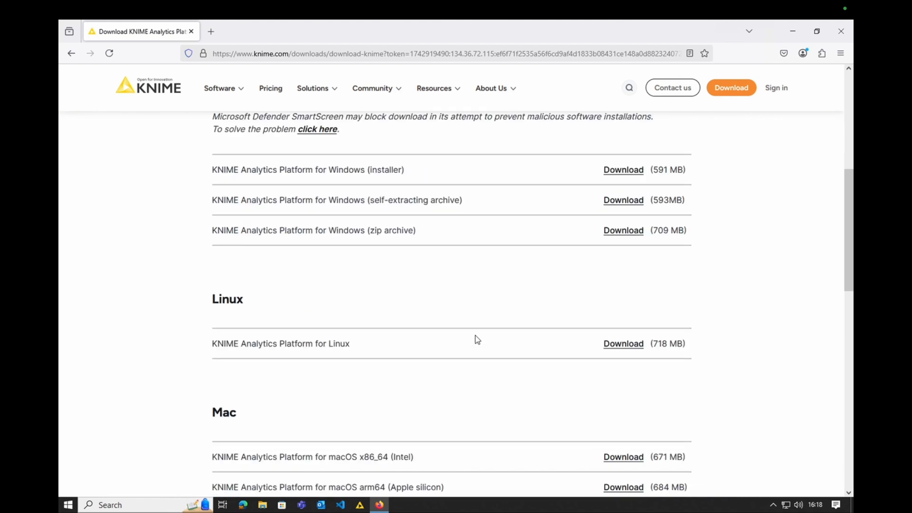
{"action": "scroll", "coordinate": [477, 339], "scroll_direction": "down", "scroll_amount": 1}
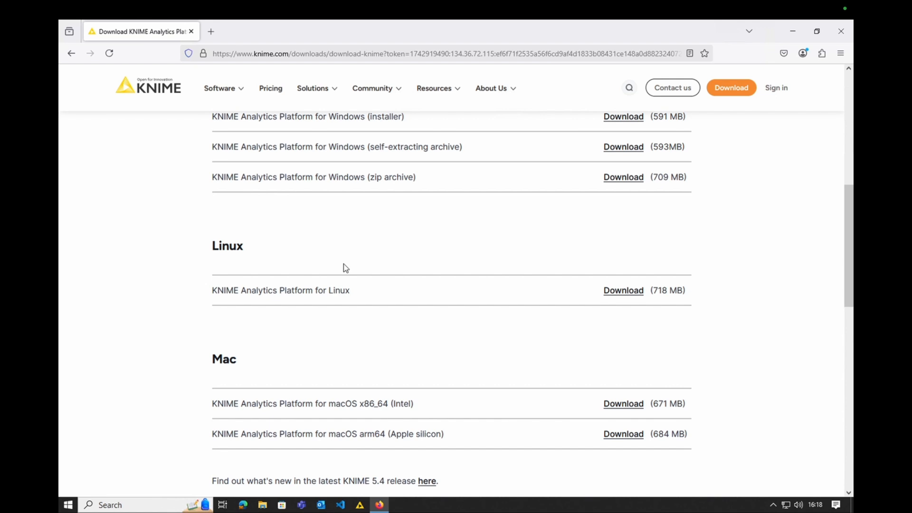
{"action": "scroll", "coordinate": [344, 268], "scroll_direction": "down", "scroll_amount": 2}
{"action": "scroll", "coordinate": [345, 267], "scroll_direction": "up", "scroll_amount": 3}
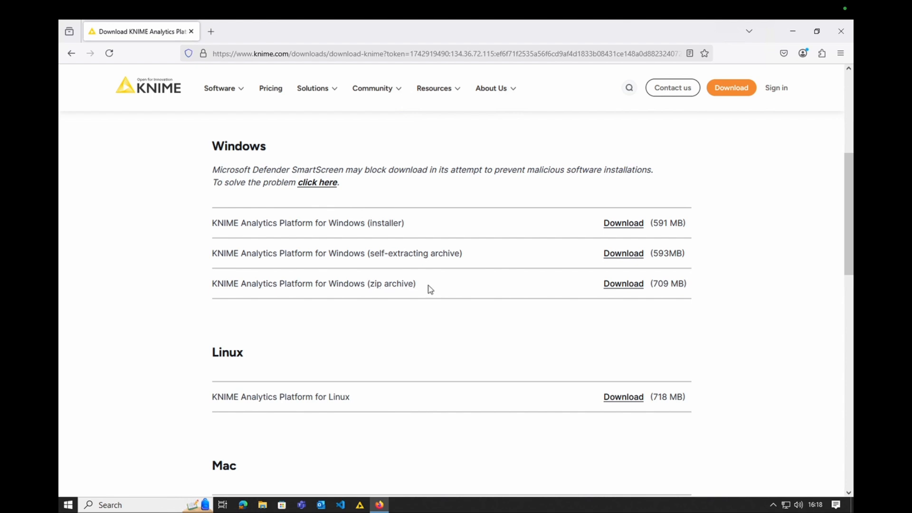
{"action": "left_click", "coordinate": [623, 284]}
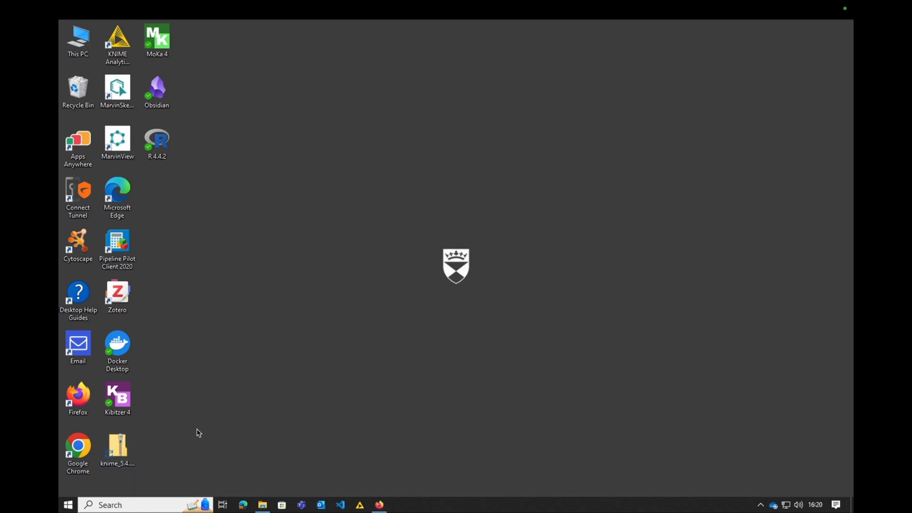
Extract all files from the knime_5.4.3 zip archive on the desktop into the suggested folder.
{"action": "left_click", "coordinate": [129, 451]}
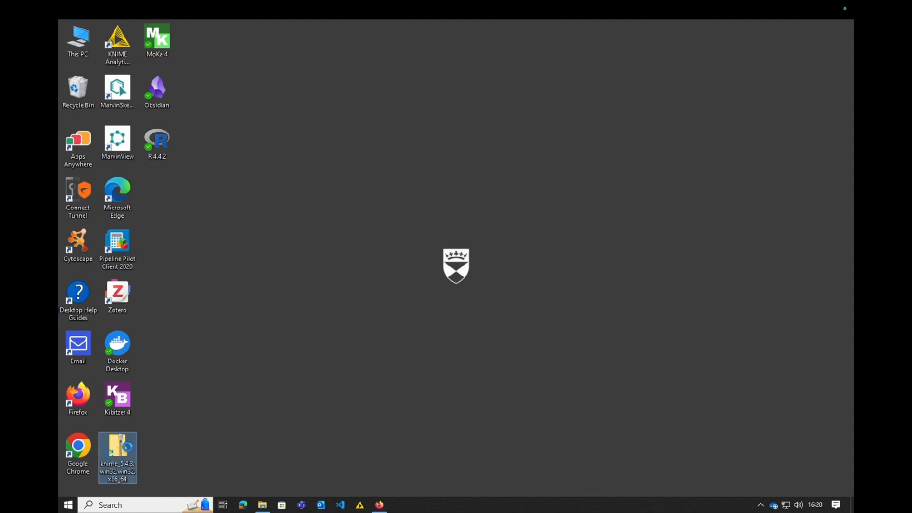
{"action": "right_click", "coordinate": [130, 451]}
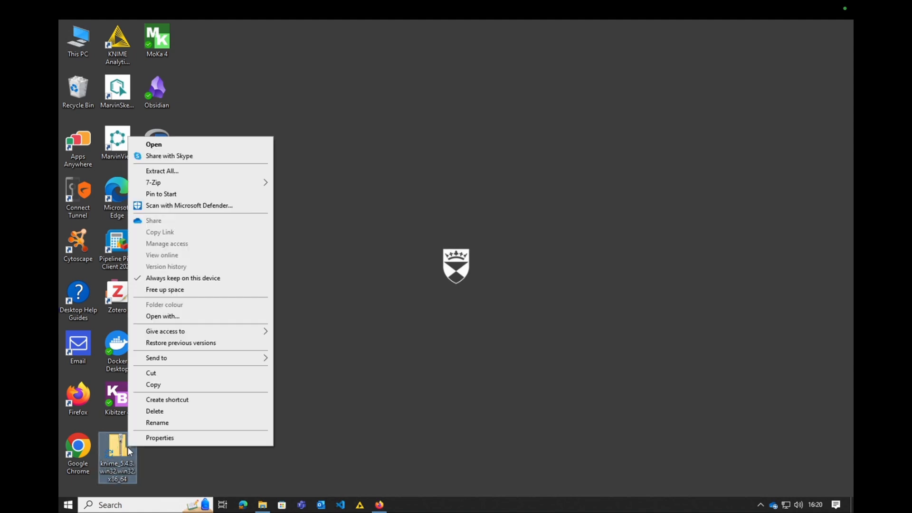
{"action": "left_click", "coordinate": [212, 171]}
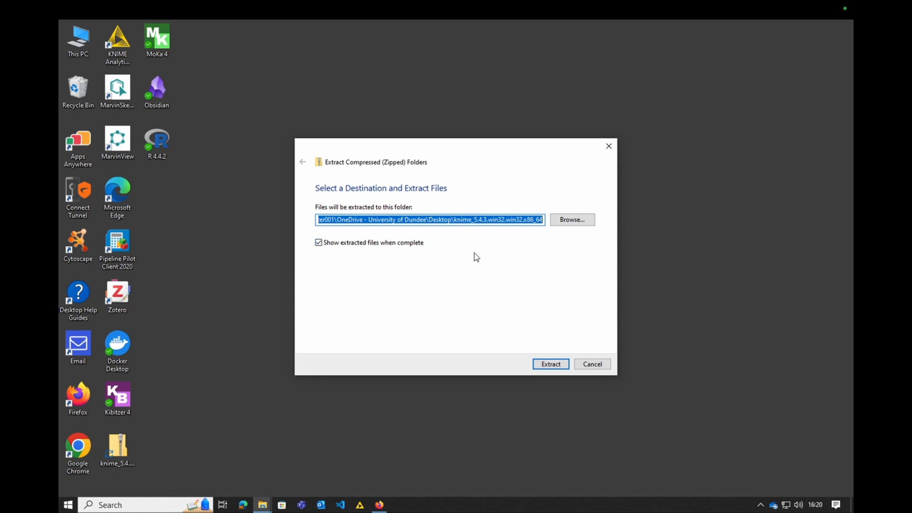
{"action": "left_click", "coordinate": [552, 365]}
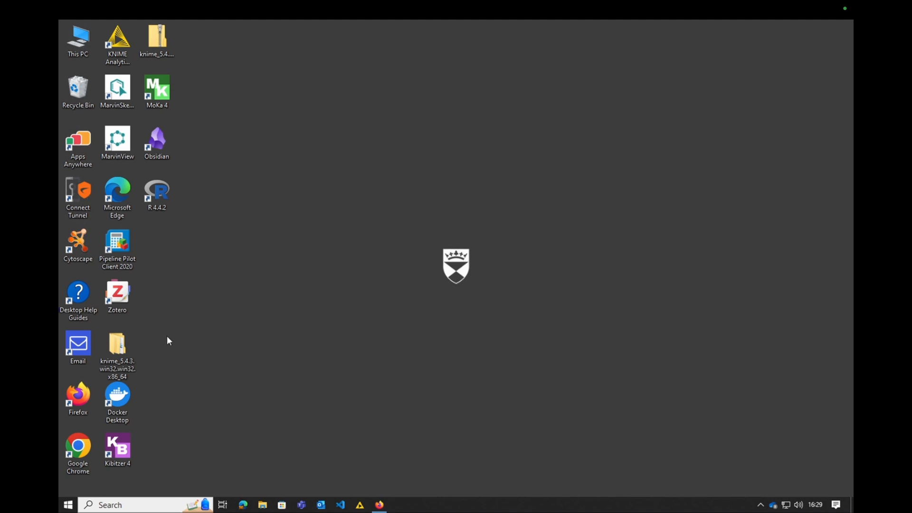
Start the knime application from the knime_5.4.3 folder inside the extracted folder on the desktop.
{"action": "double_click", "coordinate": [115, 351]}
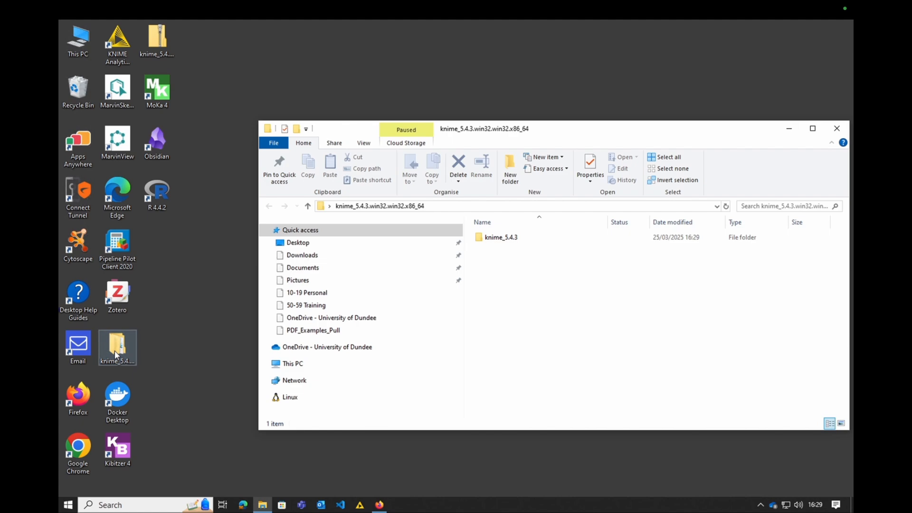
{"action": "left_click", "coordinate": [502, 241]}
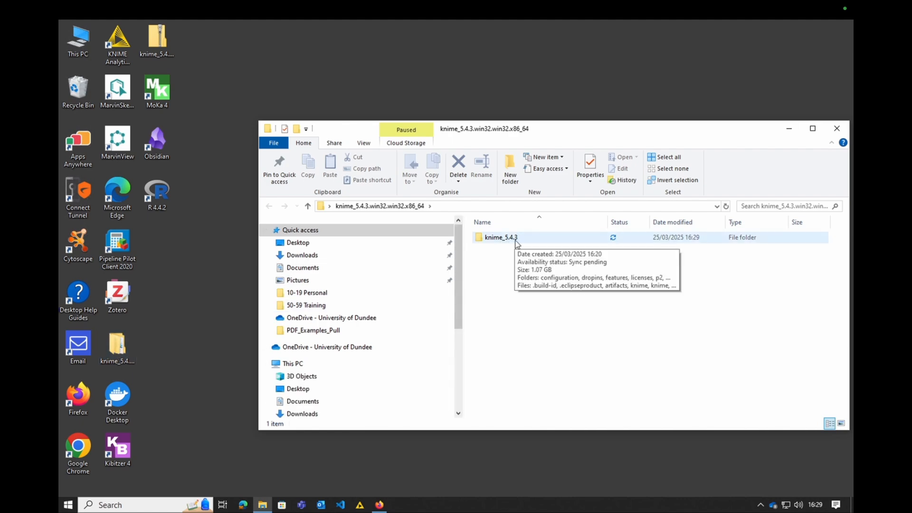
{"action": "double_click", "coordinate": [517, 240]}
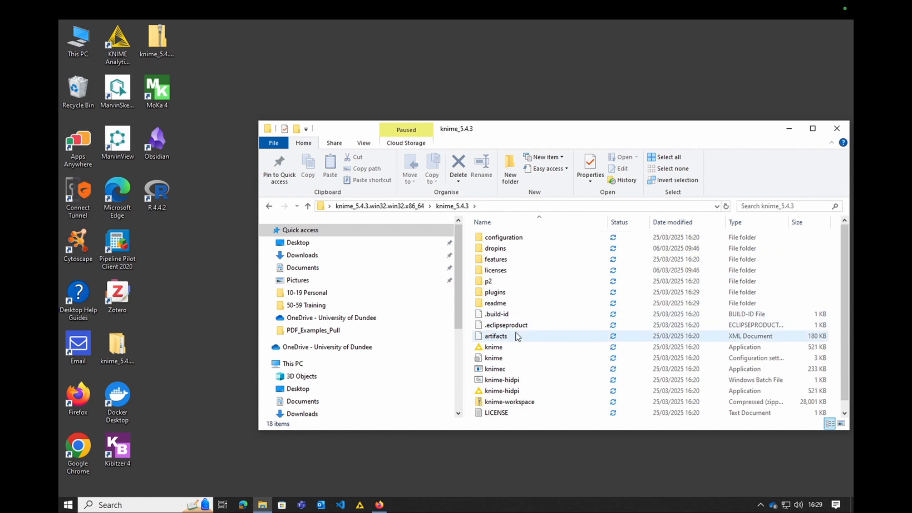
{"action": "double_click", "coordinate": [578, 347]}
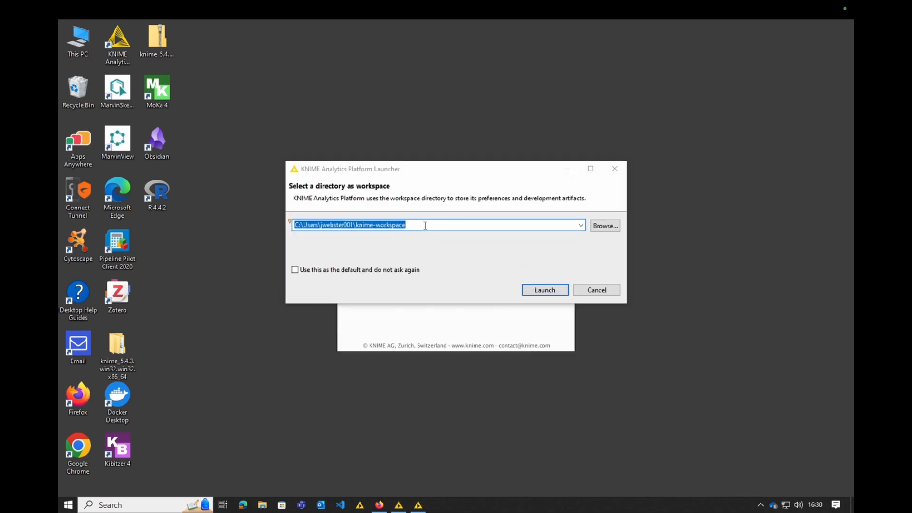
Set the workspace directory name to knime-workspace-54 and launch KNIME with it.
{"action": "left_click", "coordinate": [425, 226]}
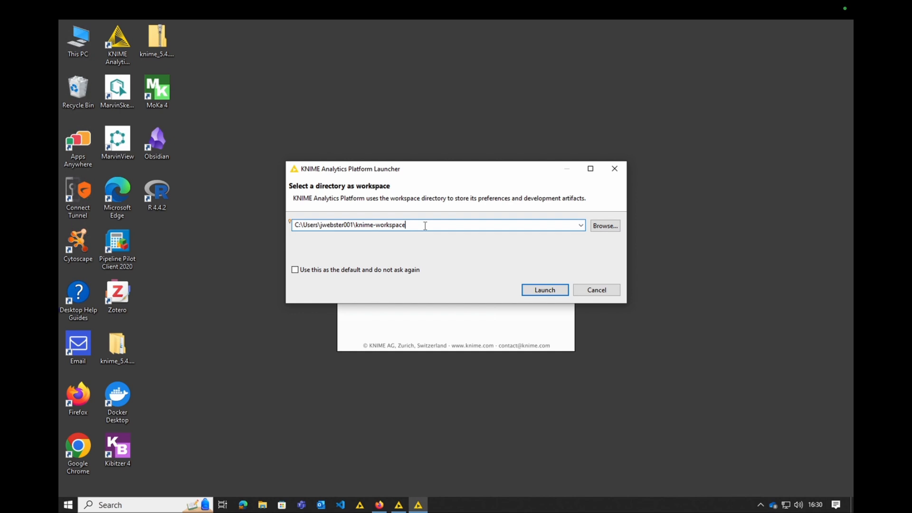
{"action": "type", "text": "-54"}
{"action": "left_click", "coordinate": [546, 291]}
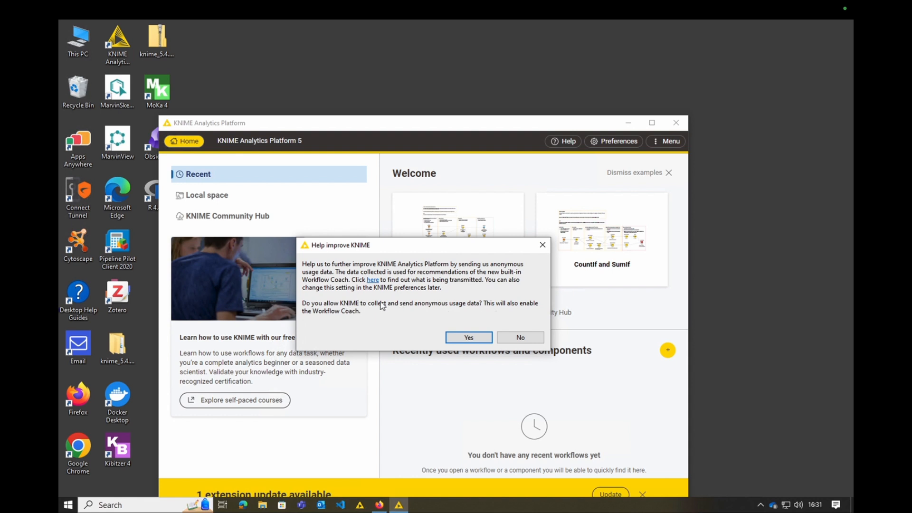
Decline sending anonymous usage data to KNIME and reposition the program window so that it fits fully on the desktop.
{"action": "left_click", "coordinate": [526, 338]}
{"action": "left_click", "coordinate": [520, 338]}
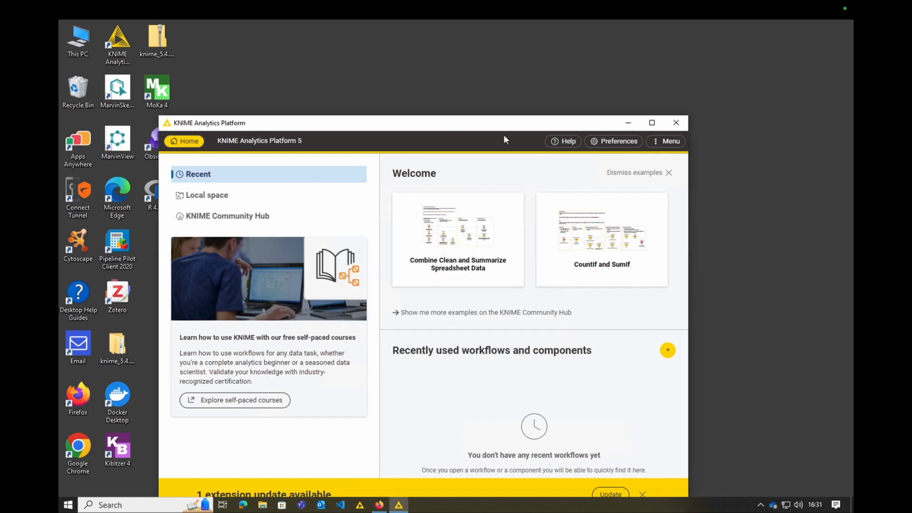
{"action": "left_click_drag", "start_coordinate": [490, 123], "coordinate": [530, 81]}
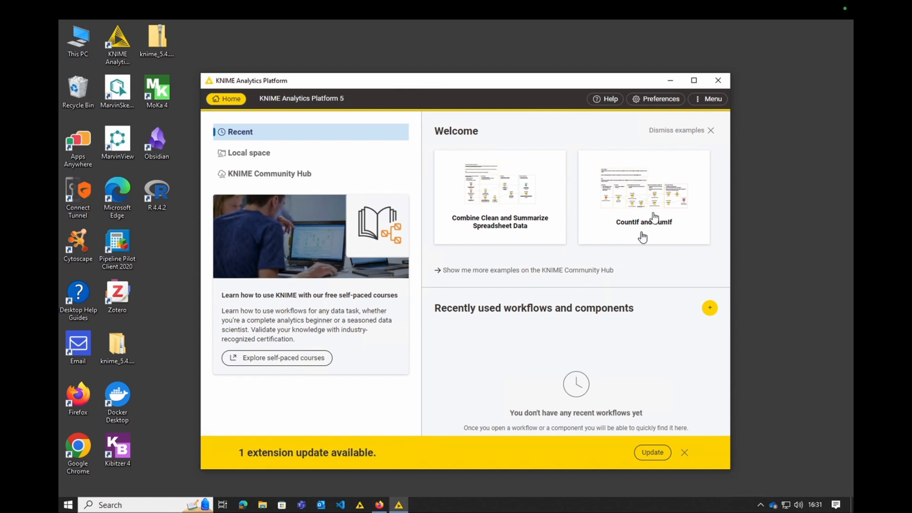
Switch KNIME to the classic user interface and maximize its window.
{"action": "left_click", "coordinate": [705, 100]}
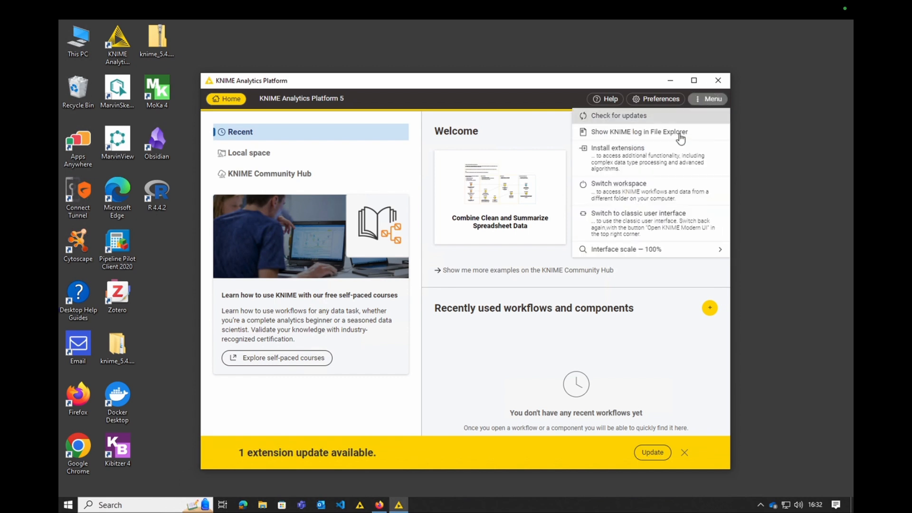
{"action": "left_click", "coordinate": [660, 230]}
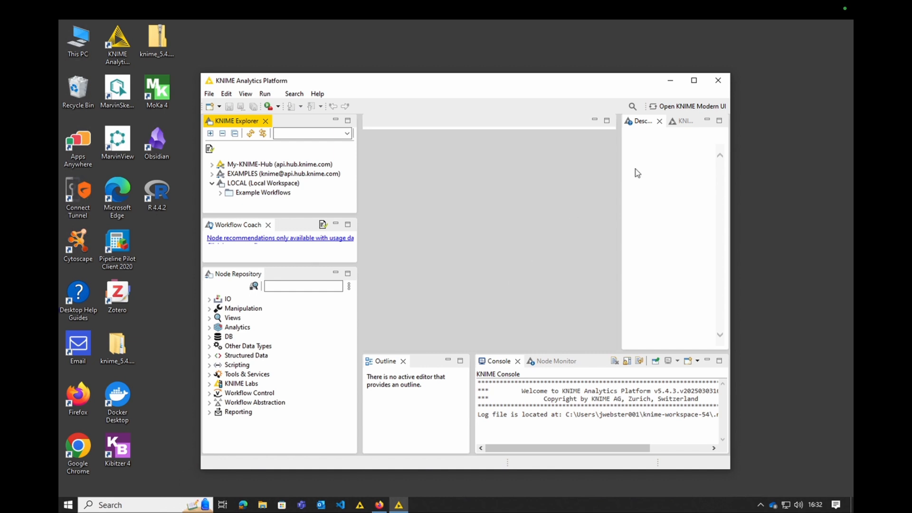
{"action": "left_click", "coordinate": [693, 80]}
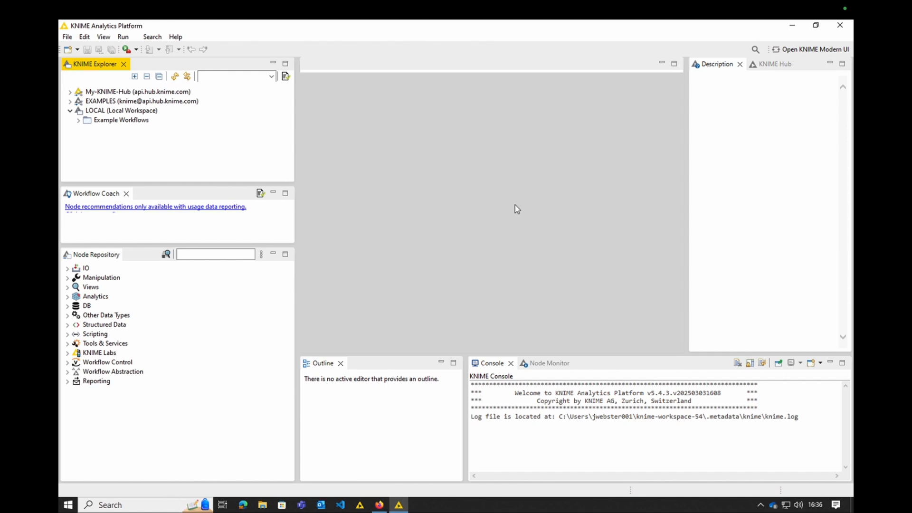
Enable the KNIME Community Extensions (Experimental) site under the available software sites in the preferences and apply the change.
{"action": "left_click", "coordinate": [66, 37]}
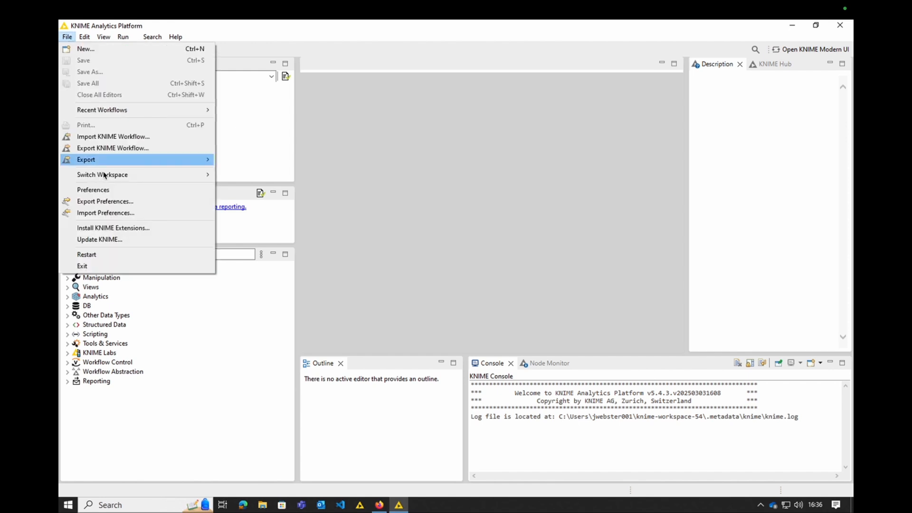
{"action": "left_click", "coordinate": [136, 190]}
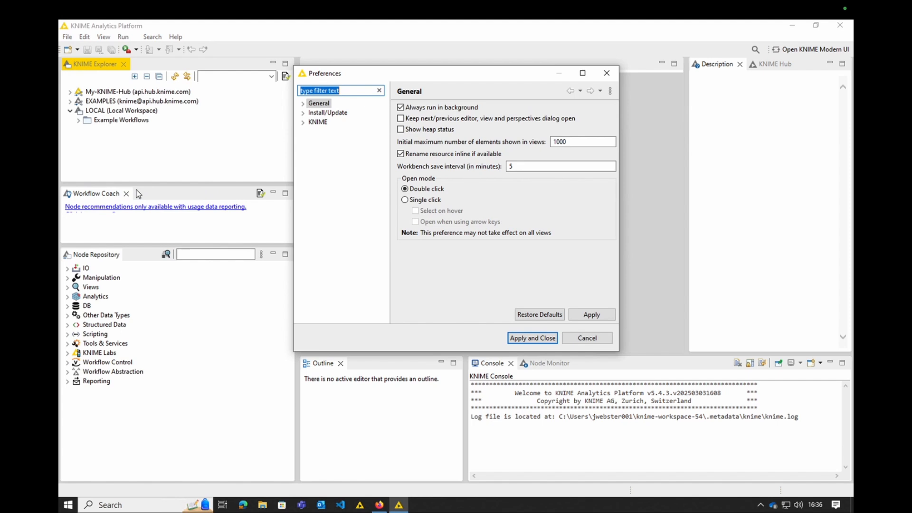
{"action": "left_click", "coordinate": [304, 114]}
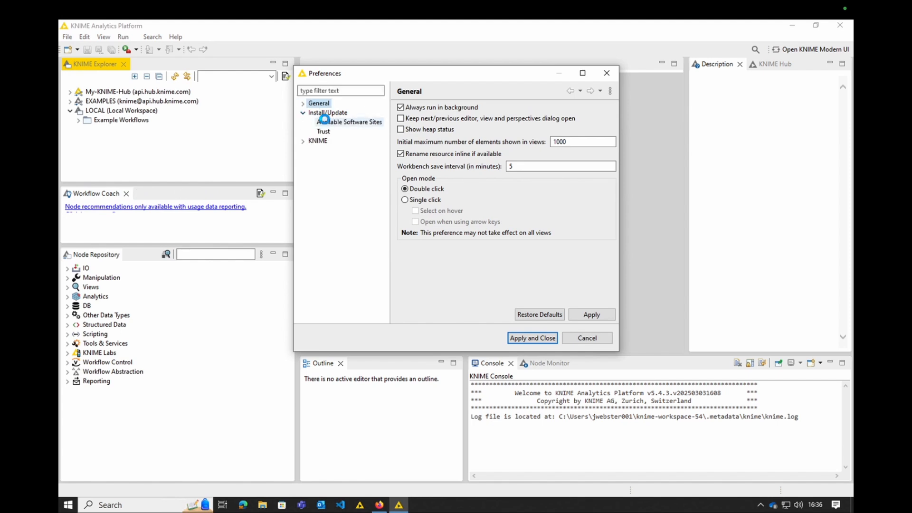
{"action": "left_click", "coordinate": [324, 120]}
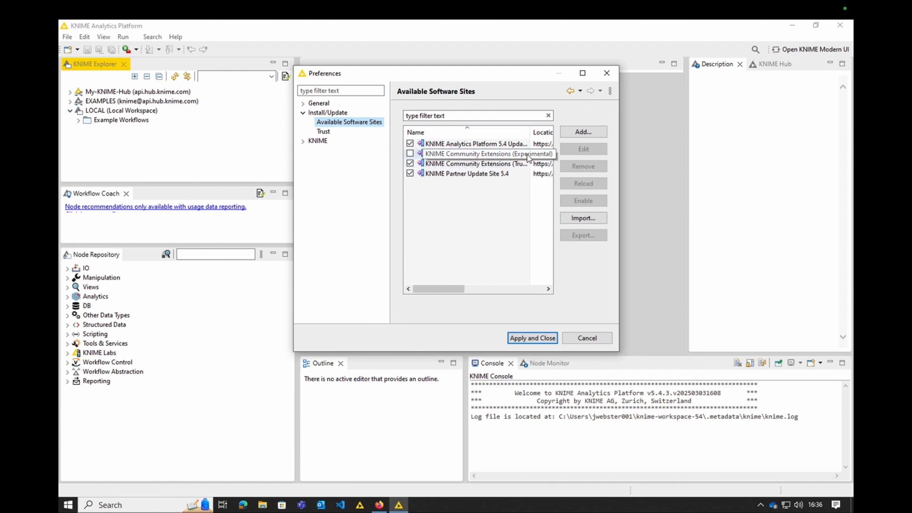
{"action": "left_click", "coordinate": [412, 154]}
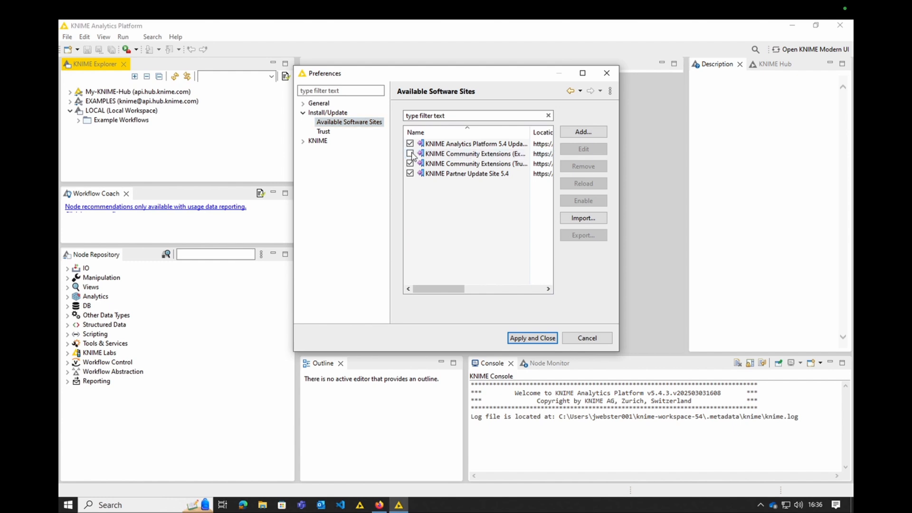
{"action": "left_click", "coordinate": [542, 342]}
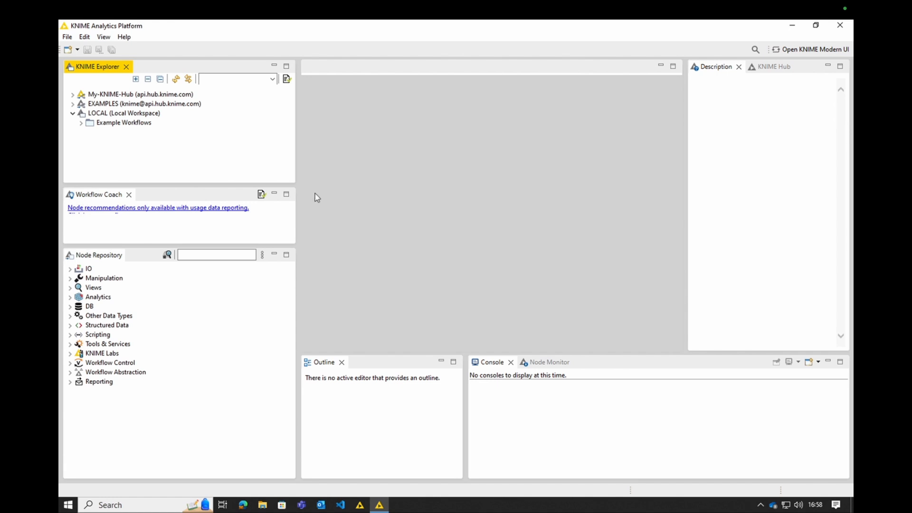
Import the DDA_workshop_nodes workflow file from the Desktop into the local workspace root.
{"action": "left_click", "coordinate": [68, 38]}
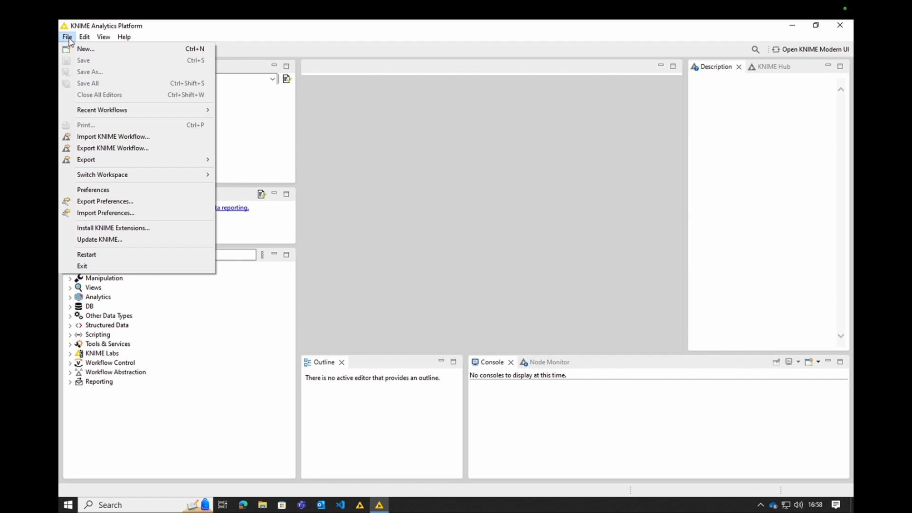
{"action": "left_click", "coordinate": [124, 136]}
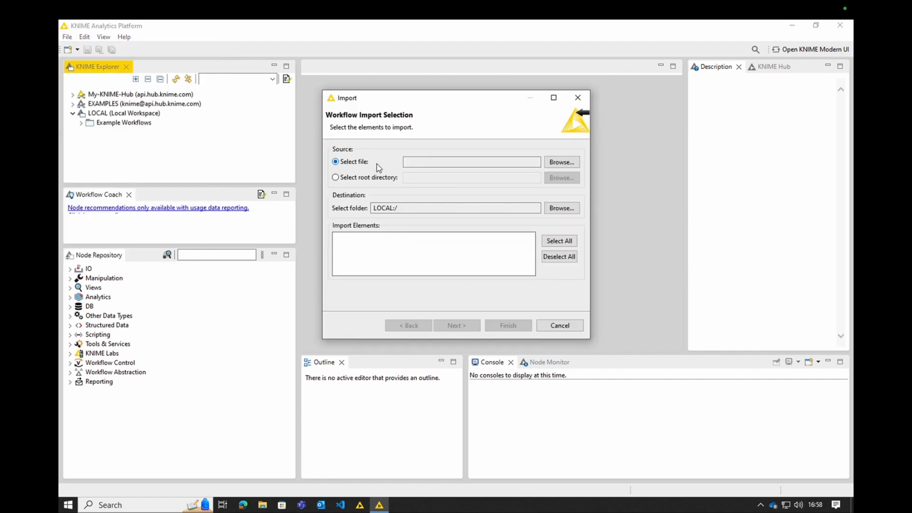
{"action": "left_click", "coordinate": [561, 163]}
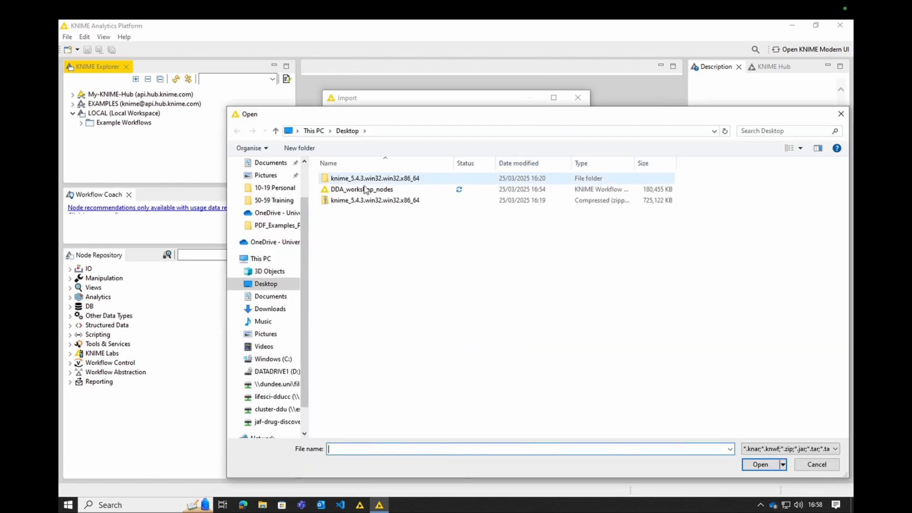
{"action": "left_click", "coordinate": [364, 189]}
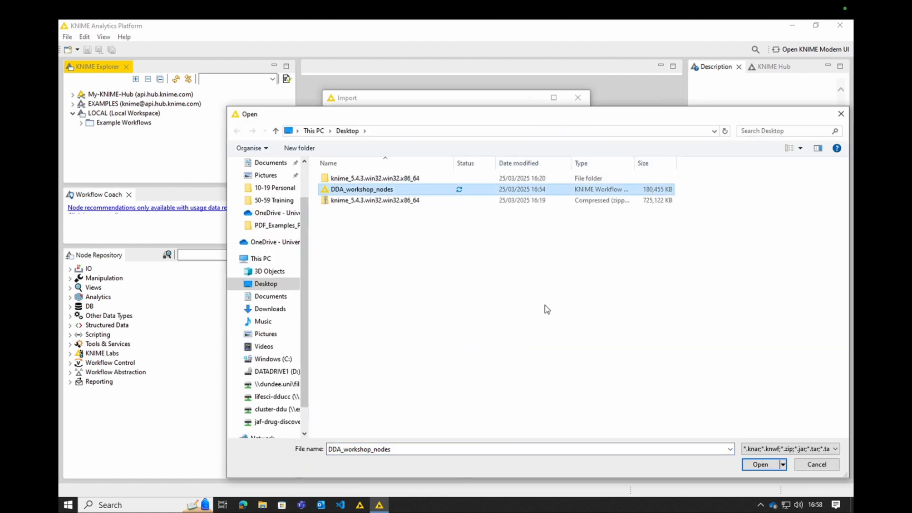
{"action": "left_click", "coordinate": [760, 468]}
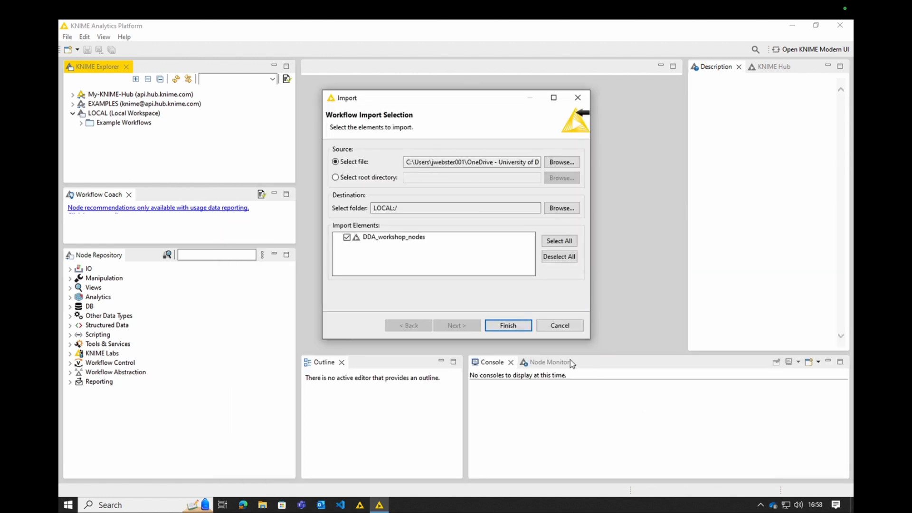
{"action": "left_click", "coordinate": [508, 326]}
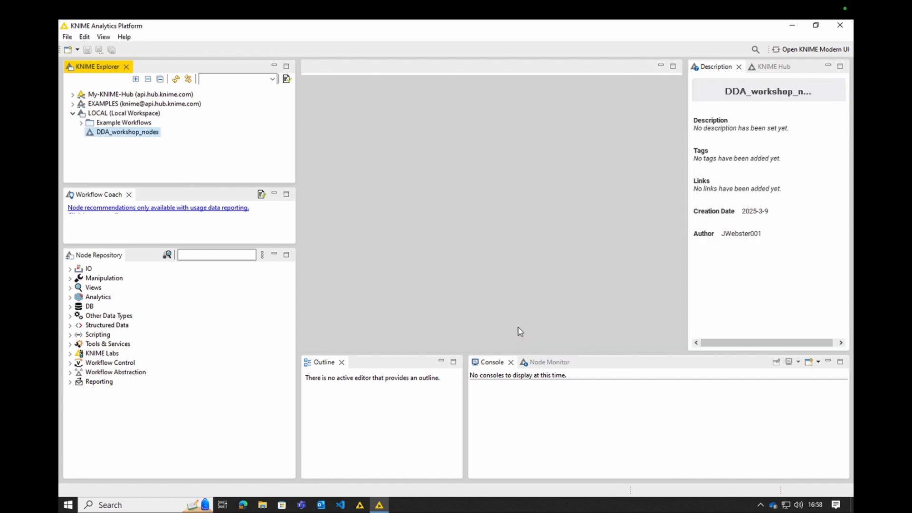
Open the DDA_workshop_nodes workflow and install all of its missing node extensions, accepting the licence agreements.
{"action": "double_click", "coordinate": [124, 134]}
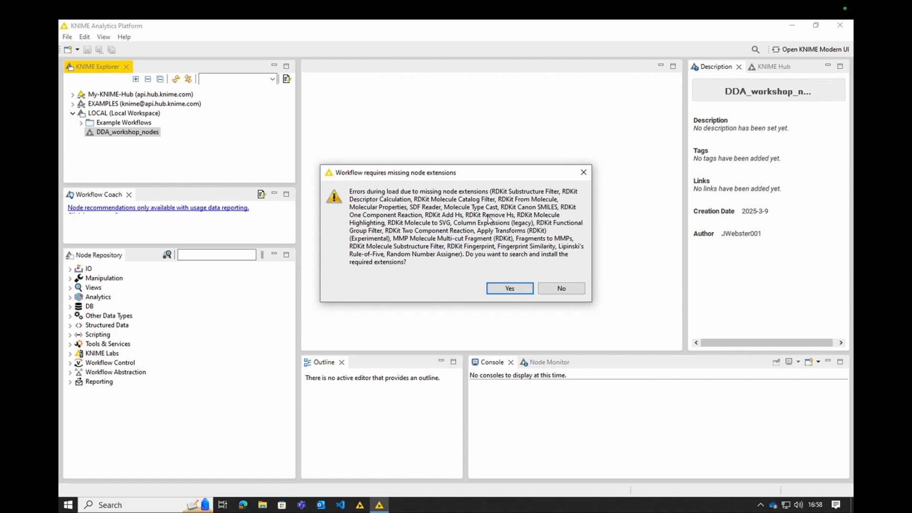
{"action": "left_click", "coordinate": [514, 290]}
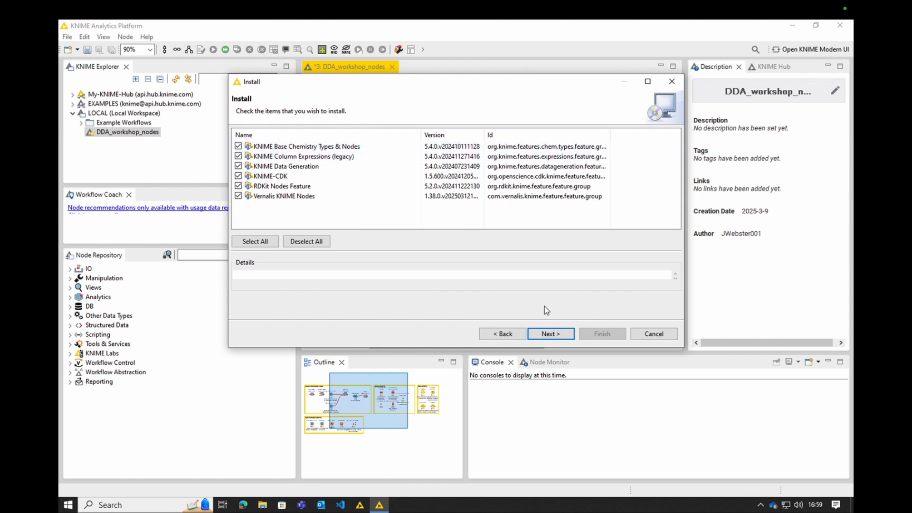
{"action": "left_click", "coordinate": [551, 334]}
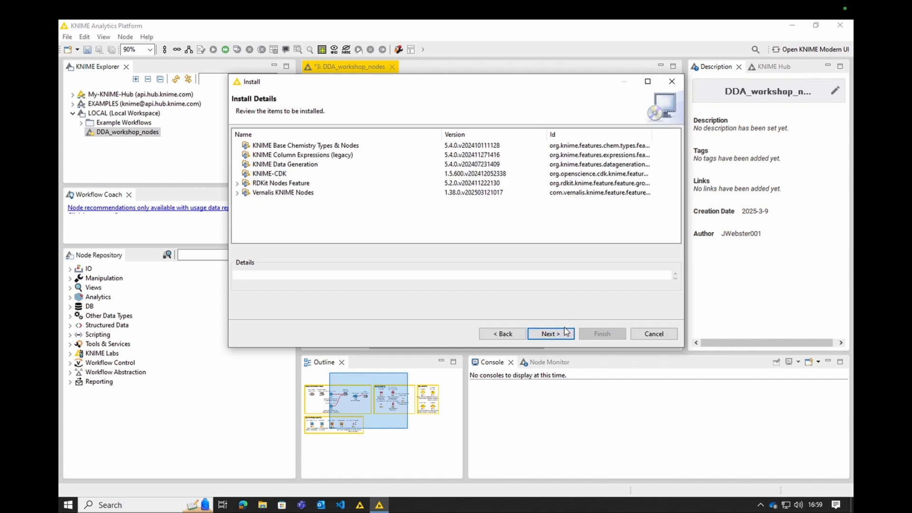
{"action": "left_click", "coordinate": [551, 333]}
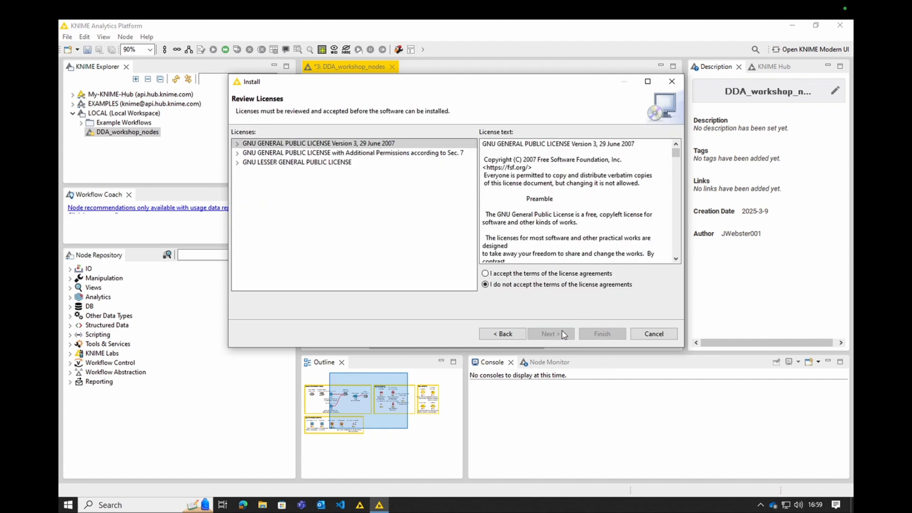
{"action": "left_click", "coordinate": [507, 274]}
{"action": "left_click", "coordinate": [602, 333]}
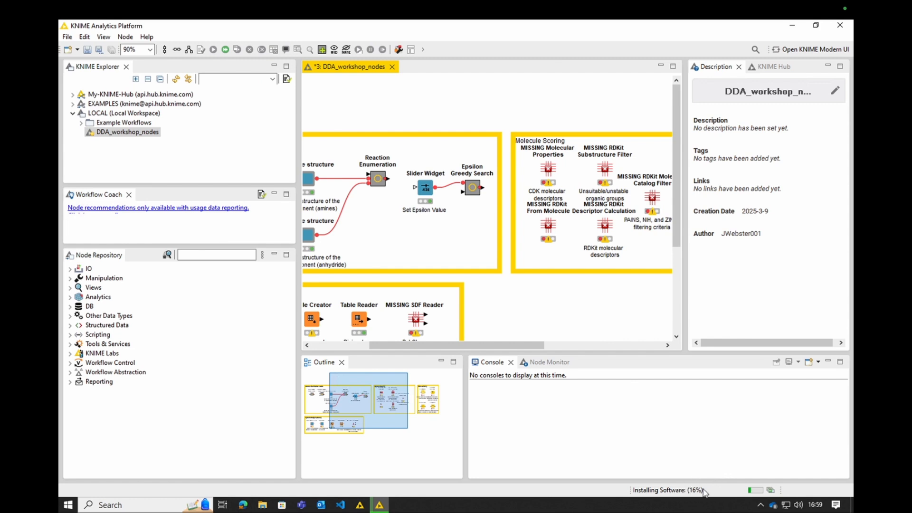
Show the installation progress, trust the unsigned content, and restart KNIME without saving the workflow.
{"action": "left_click", "coordinate": [771, 490]}
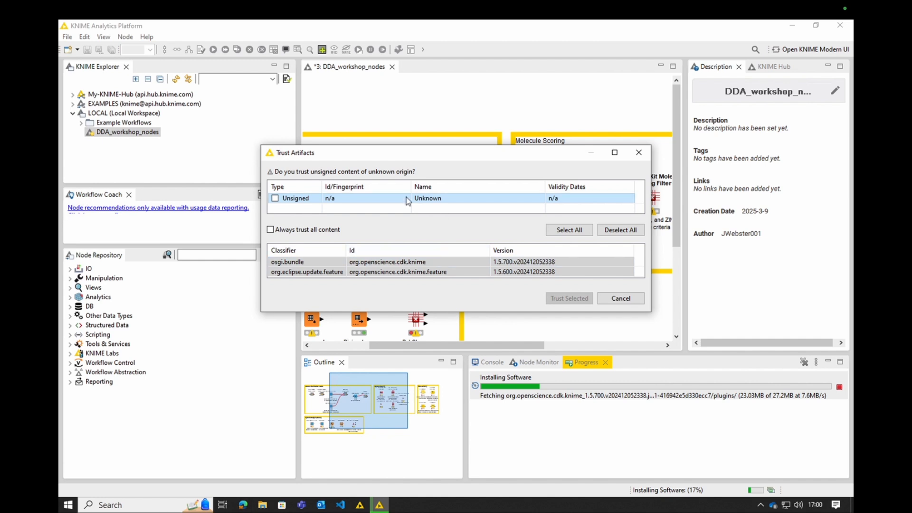
{"action": "left_click", "coordinate": [275, 199]}
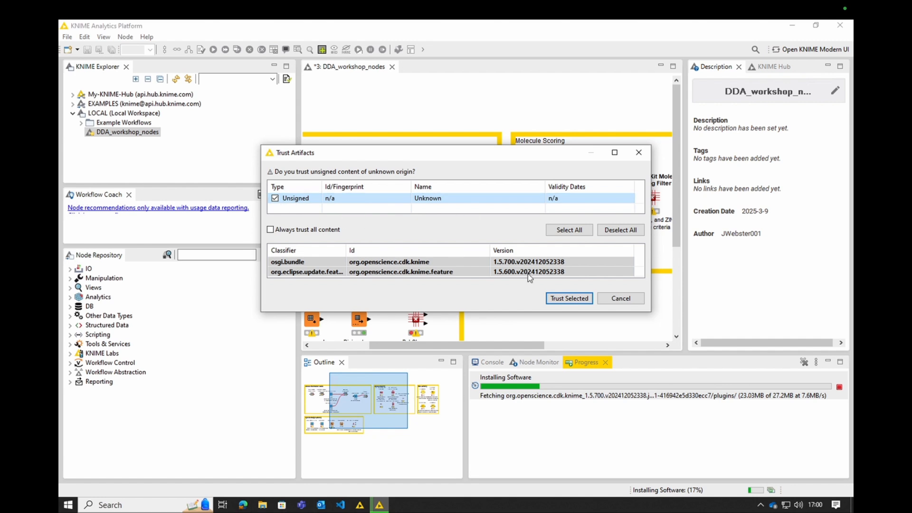
{"action": "left_click", "coordinate": [569, 298]}
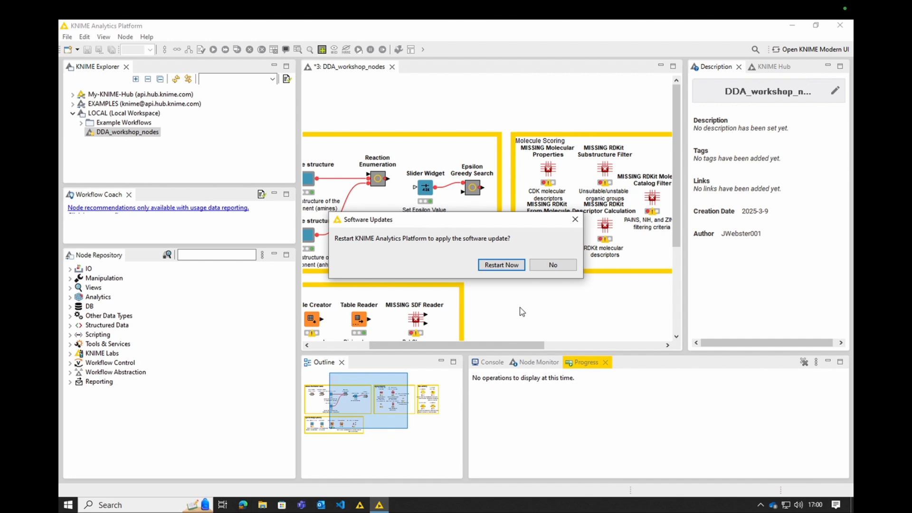
{"action": "left_click", "coordinate": [502, 265]}
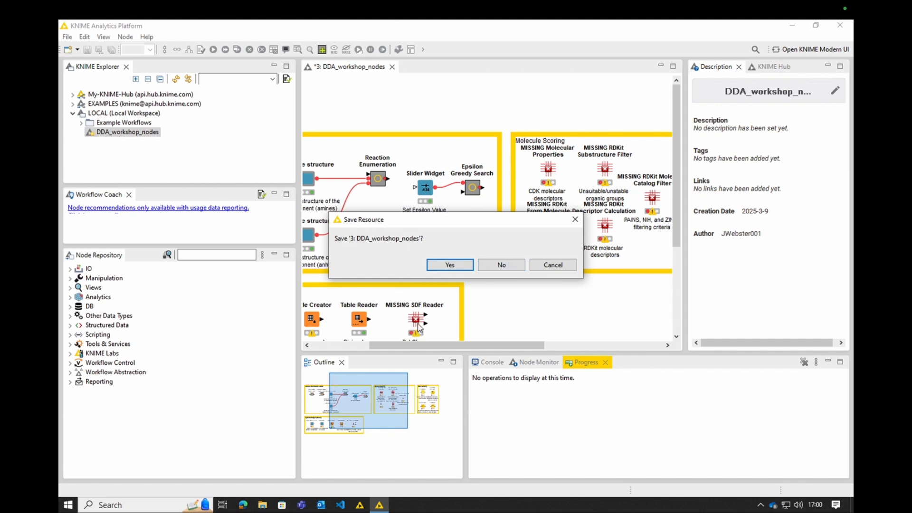
{"action": "left_click", "coordinate": [502, 268]}
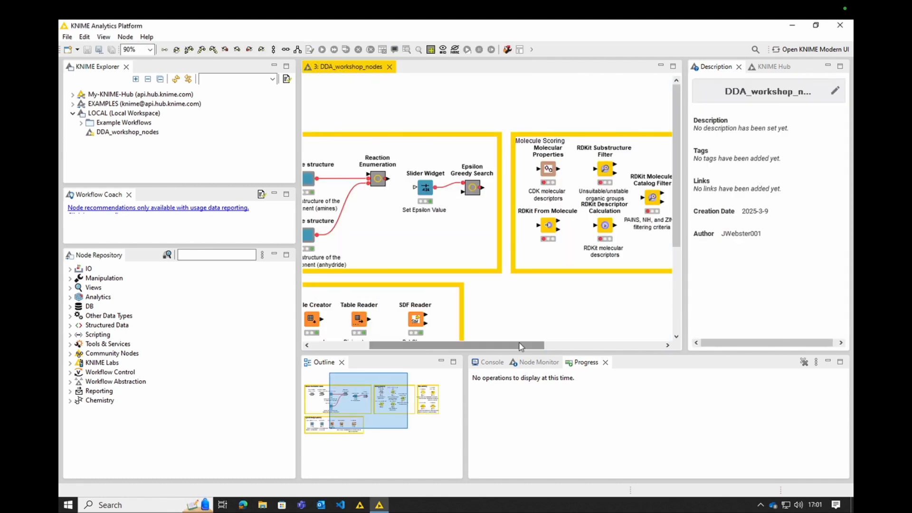
Look over the workflow's molecule construction, input and output, molecule scoring and table handling node groups for any missing nodes.
{"action": "left_click_drag", "start_coordinate": [520, 345], "coordinate": [460, 352]}
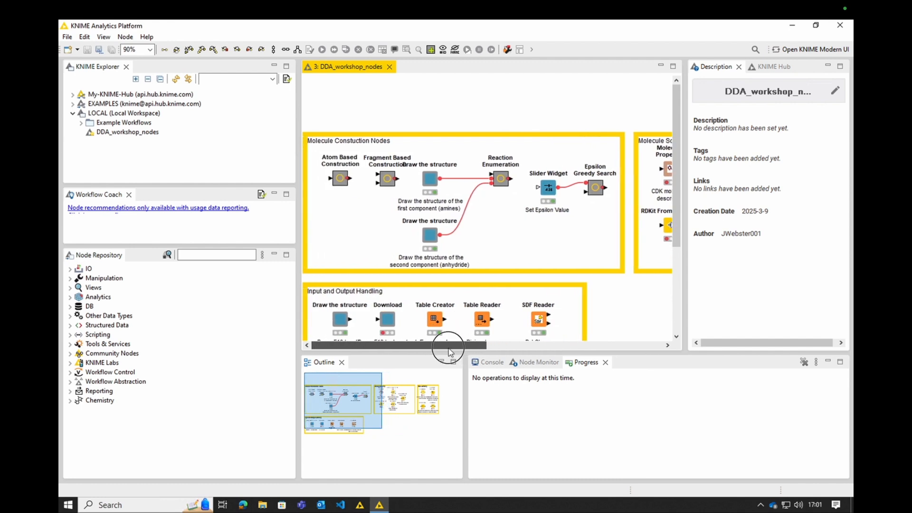
{"action": "scroll", "coordinate": [525, 251], "scroll_direction": "down", "scroll_amount": 3}
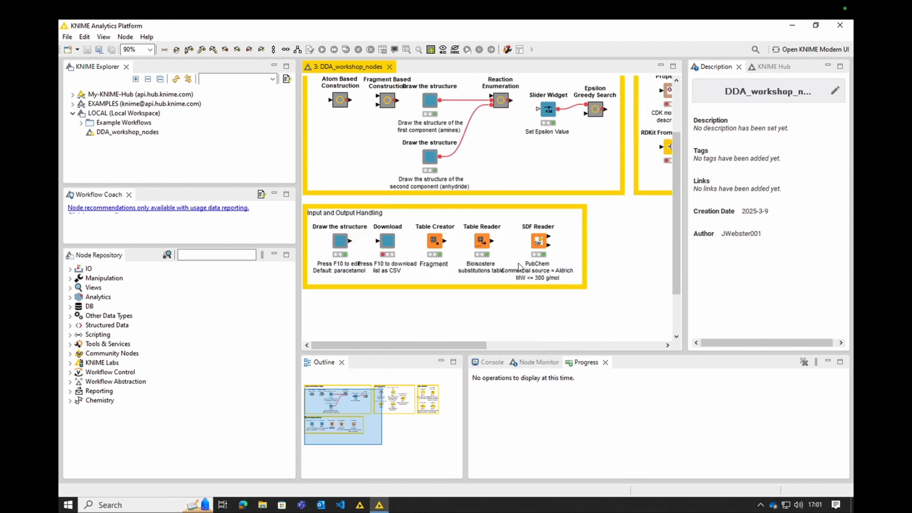
{"action": "left_click_drag", "start_coordinate": [473, 345], "coordinate": [611, 345]}
{"action": "scroll", "coordinate": [531, 290], "scroll_direction": "up", "scroll_amount": 2}
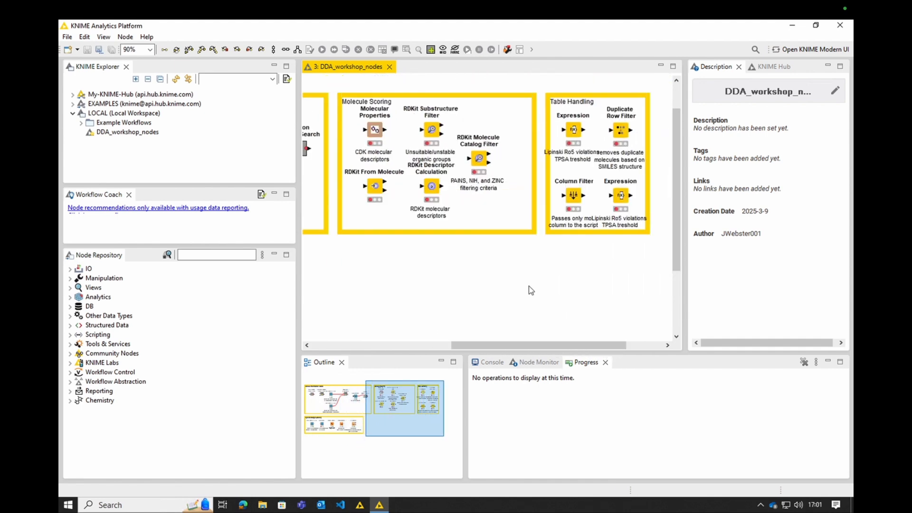
{"action": "left_click_drag", "start_coordinate": [588, 347], "coordinate": [438, 350]}
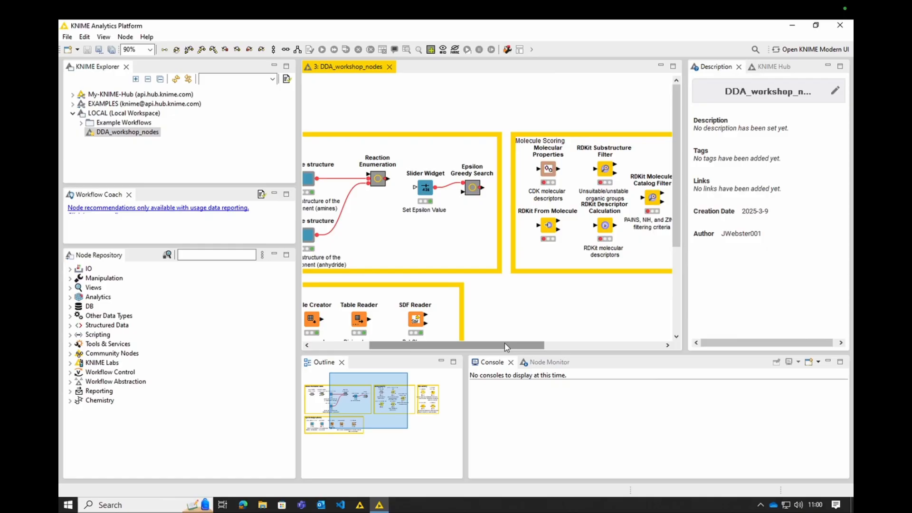
{"action": "left_click_drag", "start_coordinate": [485, 347], "coordinate": [544, 347]}
{"action": "scroll", "coordinate": [565, 308], "scroll_direction": "down", "scroll_amount": 2}
{"action": "scroll", "coordinate": [538, 301], "scroll_direction": "up", "scroll_amount": 1}
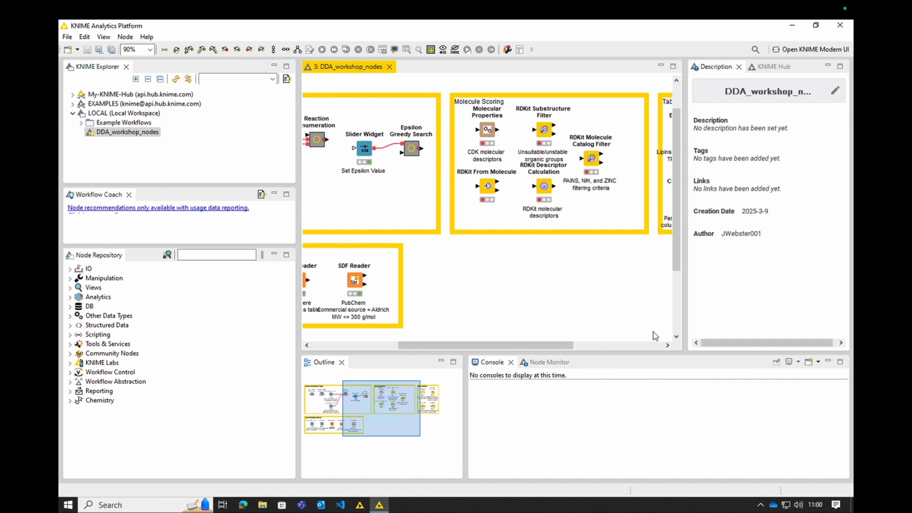
Close the Description, KNIME Hub and Node Monitor views to free up space for the workflow.
{"action": "left_click", "coordinate": [739, 67]}
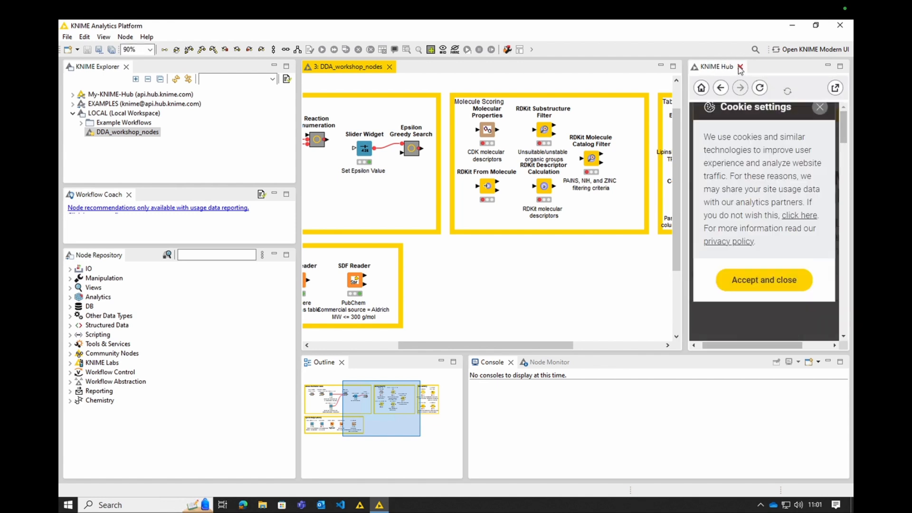
{"action": "left_click", "coordinate": [740, 67]}
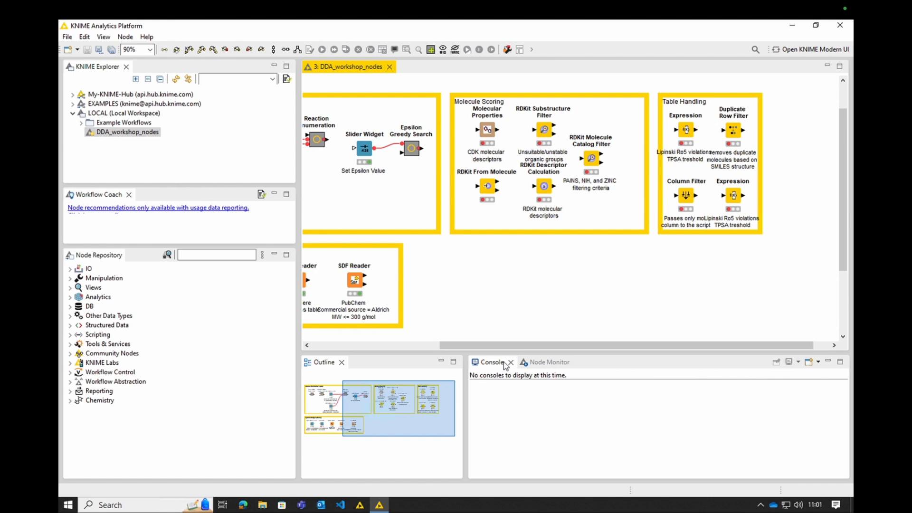
{"action": "left_click", "coordinate": [552, 364]}
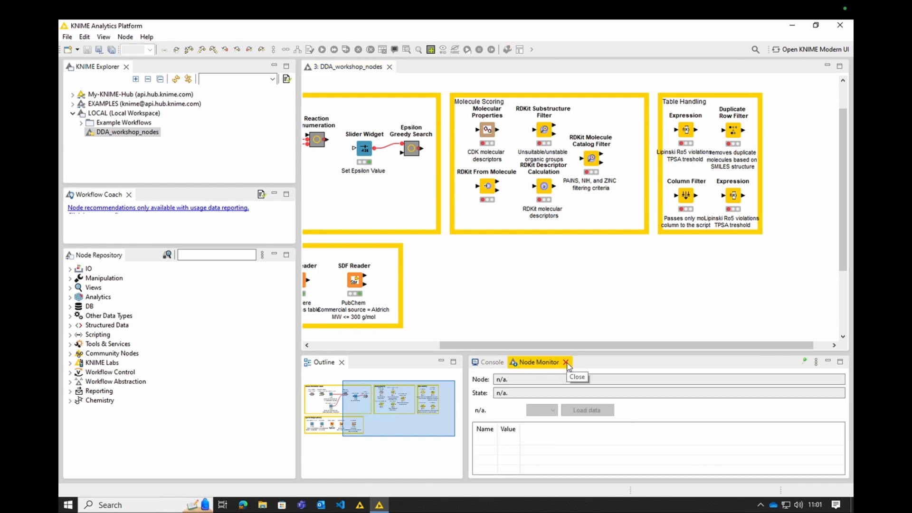
{"action": "left_click", "coordinate": [566, 363]}
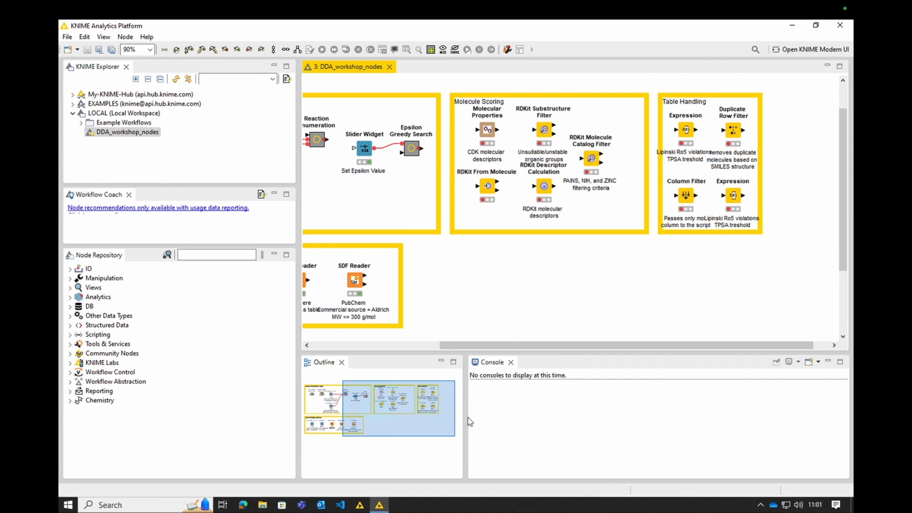
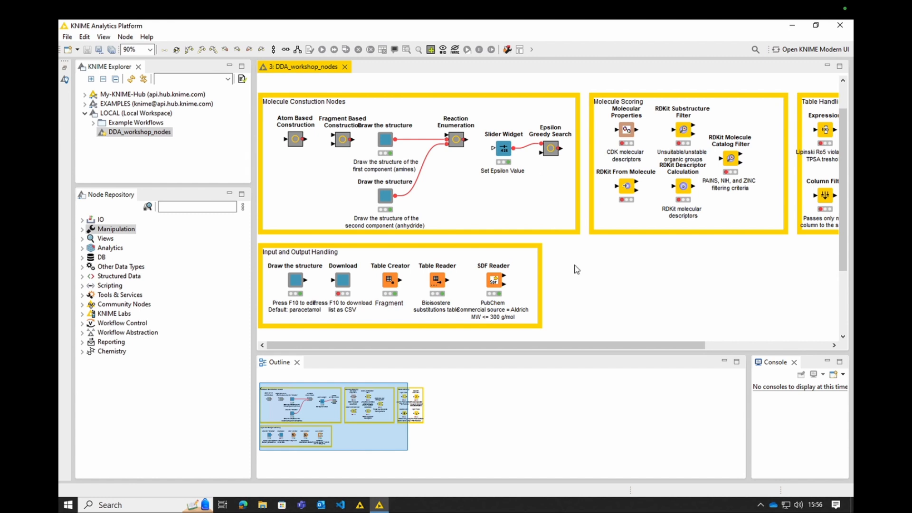
Copy the Draw the structure node from the Input and Output Handling group and paste it into the empty area below Molecule Scoring.
{"action": "left_click_drag", "start_coordinate": [573, 349], "coordinate": [682, 349]}
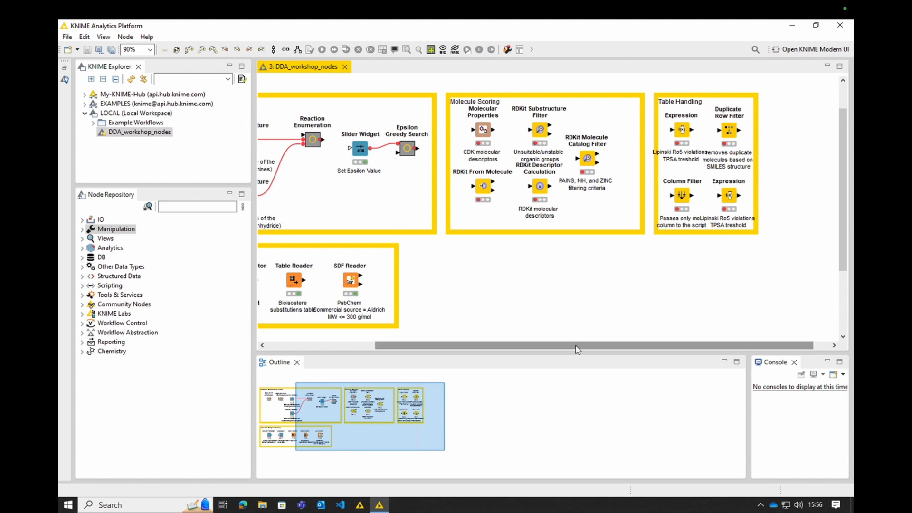
{"action": "left_click_drag", "start_coordinate": [577, 349], "coordinate": [404, 350]}
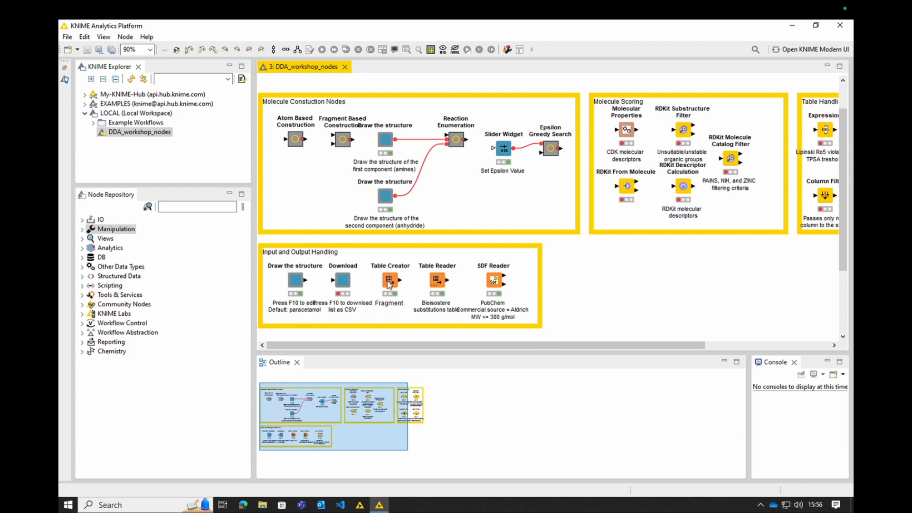
{"action": "scroll", "coordinate": [406, 318], "scroll_direction": "down", "scroll_amount": 2}
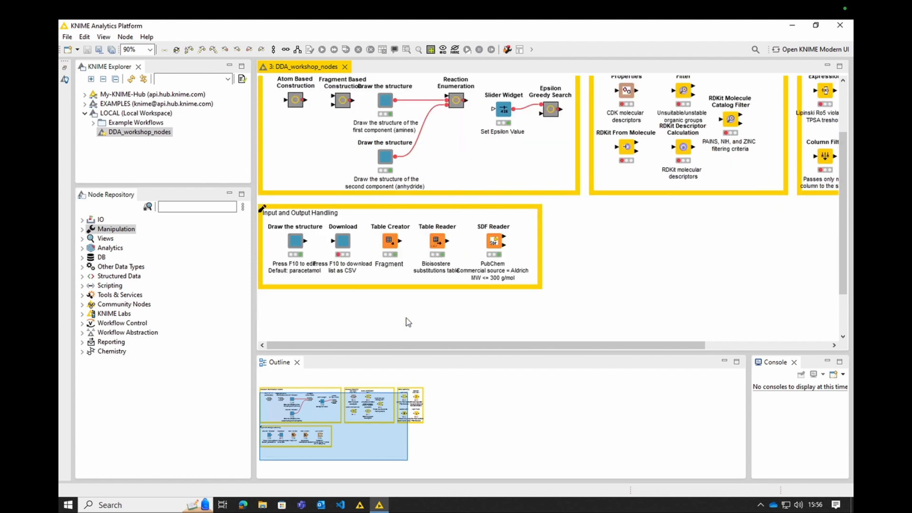
{"action": "left_click", "coordinate": [430, 345]}
{"action": "left_click", "coordinate": [296, 242]}
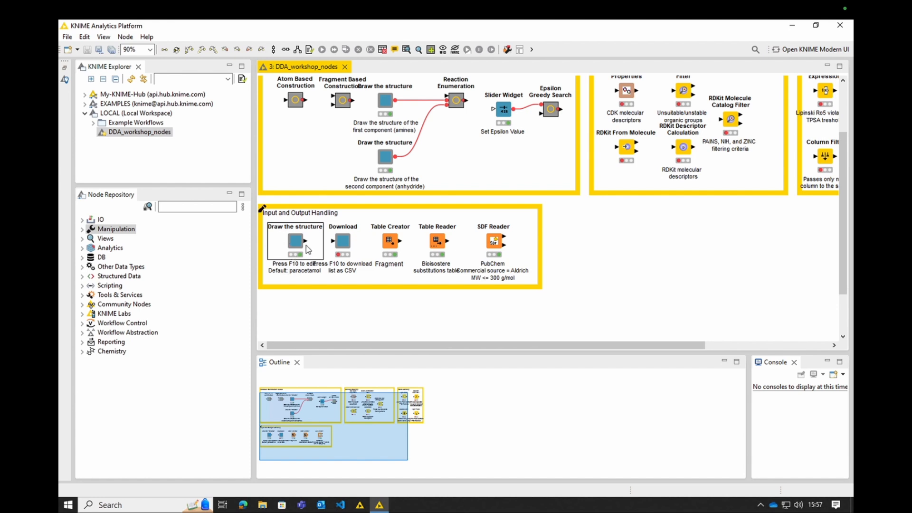
{"action": "left_click", "coordinate": [297, 243]}
{"action": "right_click", "coordinate": [297, 243]}
{"action": "left_click", "coordinate": [351, 414]}
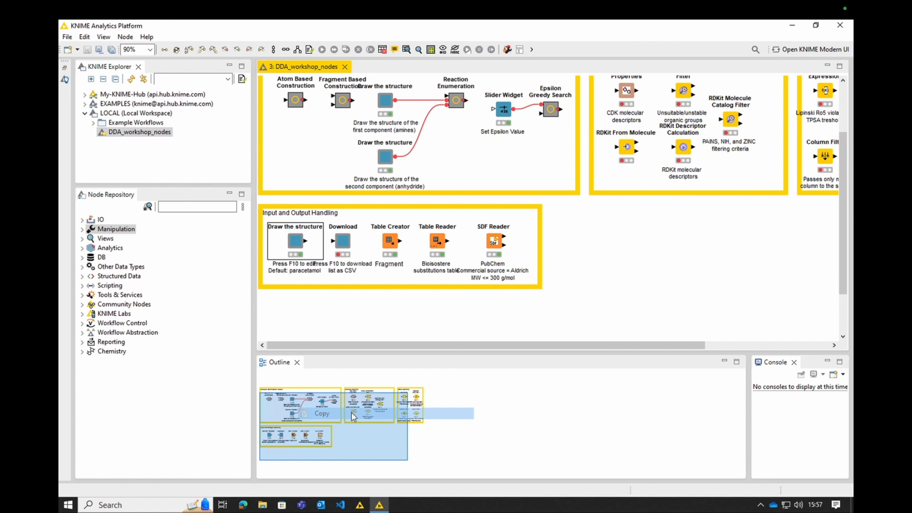
{"action": "left_click", "coordinate": [638, 254]}
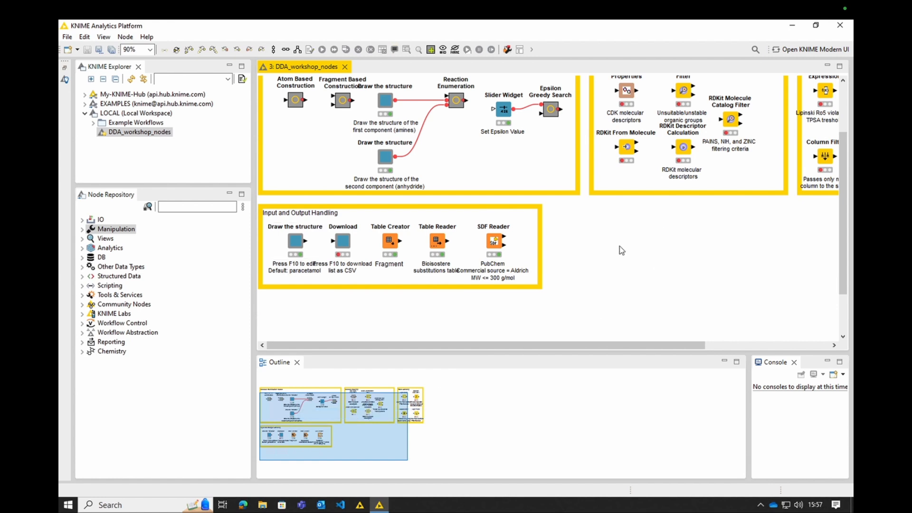
{"action": "right_click", "coordinate": [621, 249]}
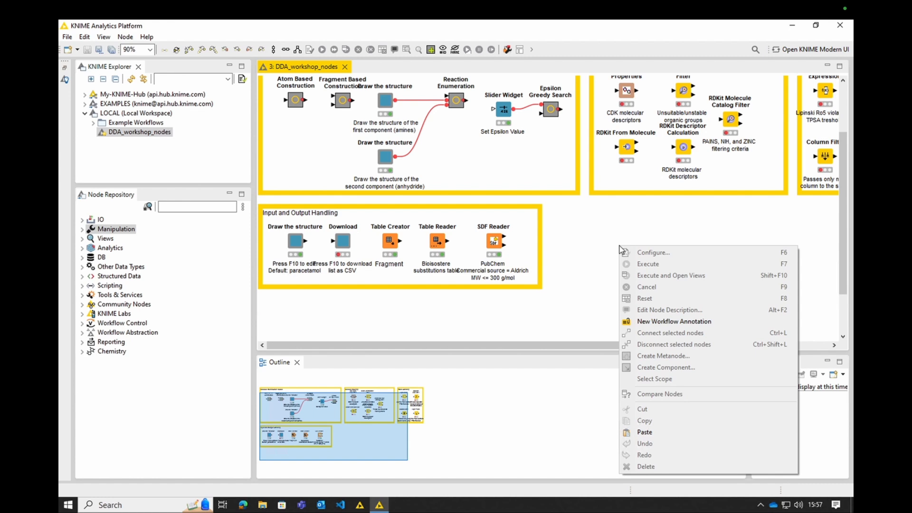
{"action": "left_click", "coordinate": [641, 432]}
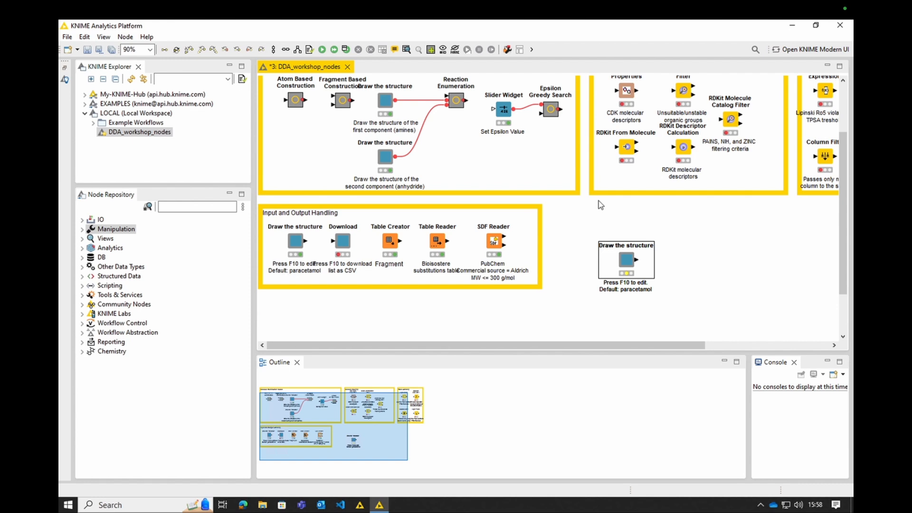
Execute the pasted Draw the structure node and inspect its Molecule output table with the structure cell enlarged.
{"action": "right_click", "coordinate": [627, 265]}
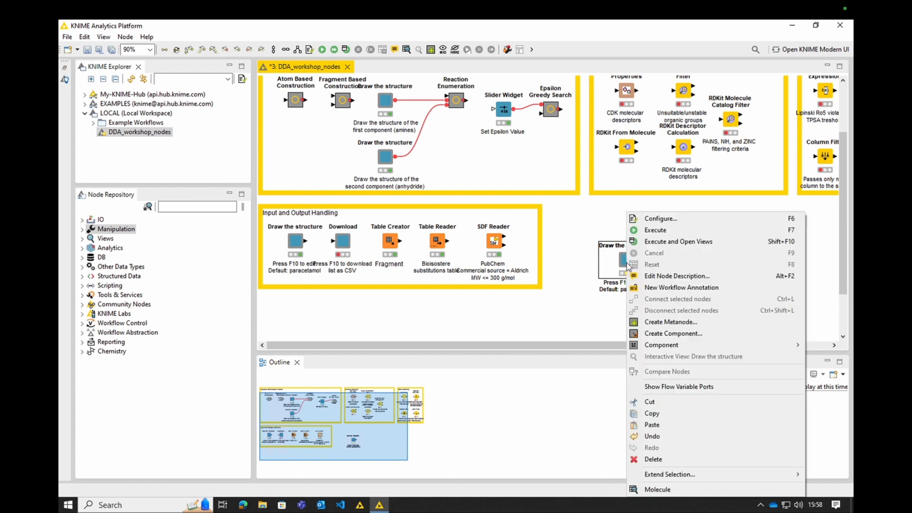
{"action": "left_click", "coordinate": [650, 230]}
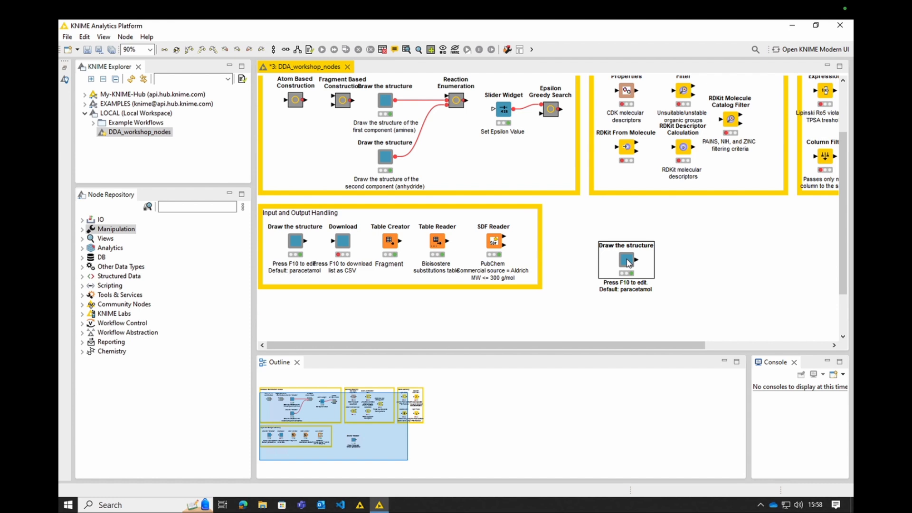
{"action": "right_click", "coordinate": [628, 263]}
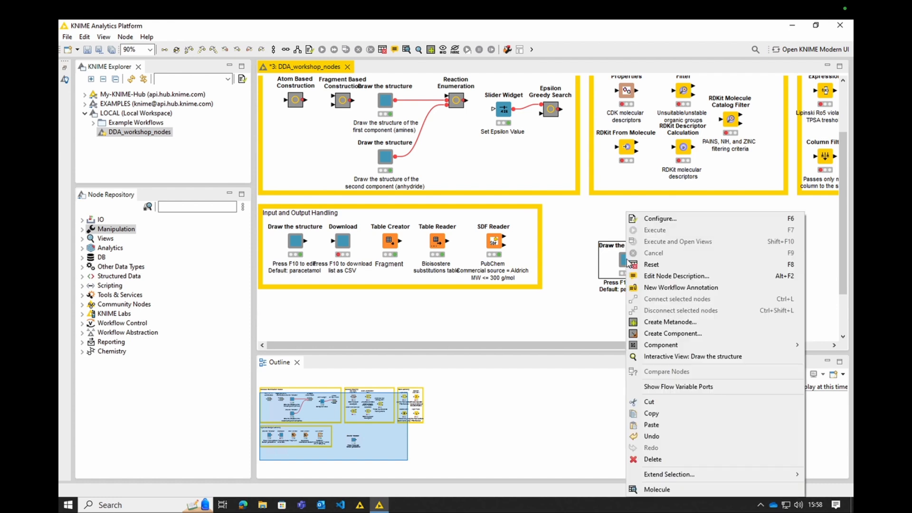
{"action": "left_click", "coordinate": [658, 491]}
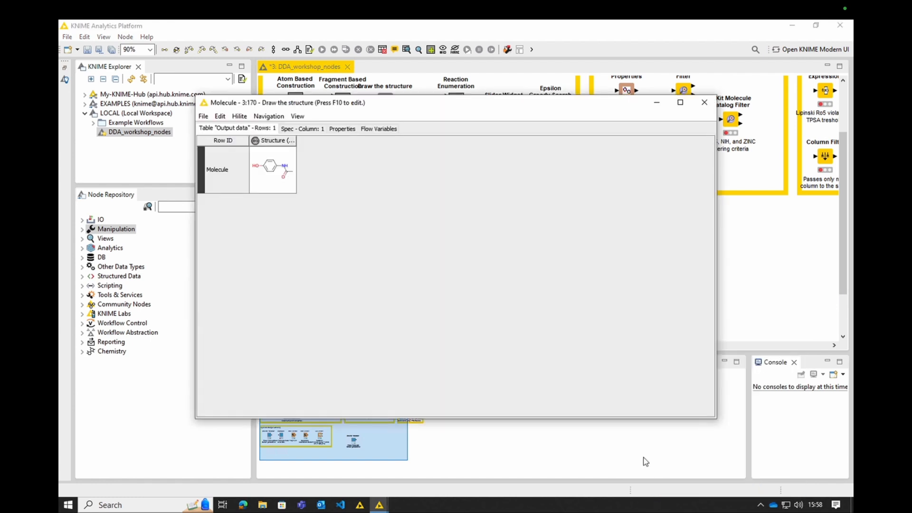
{"action": "left_click_drag", "start_coordinate": [295, 141], "coordinate": [338, 145]}
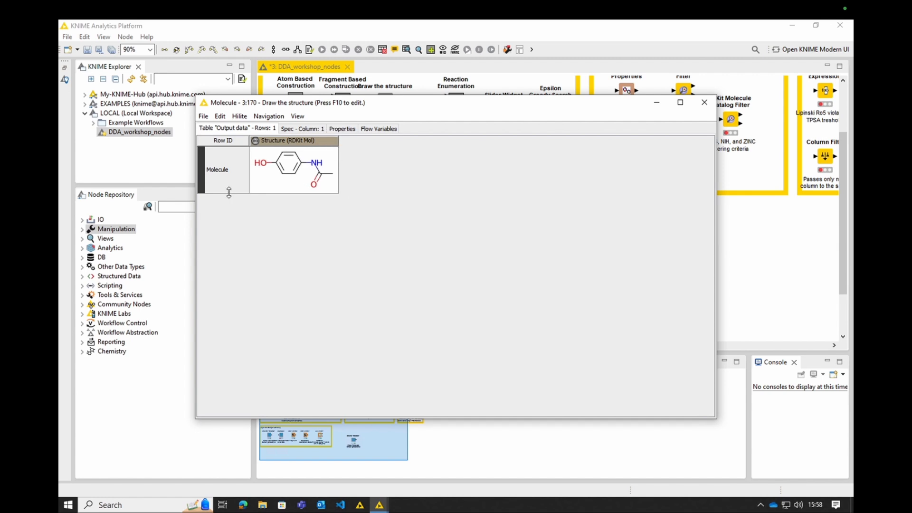
{"action": "left_click_drag", "start_coordinate": [228, 193], "coordinate": [230, 212]}
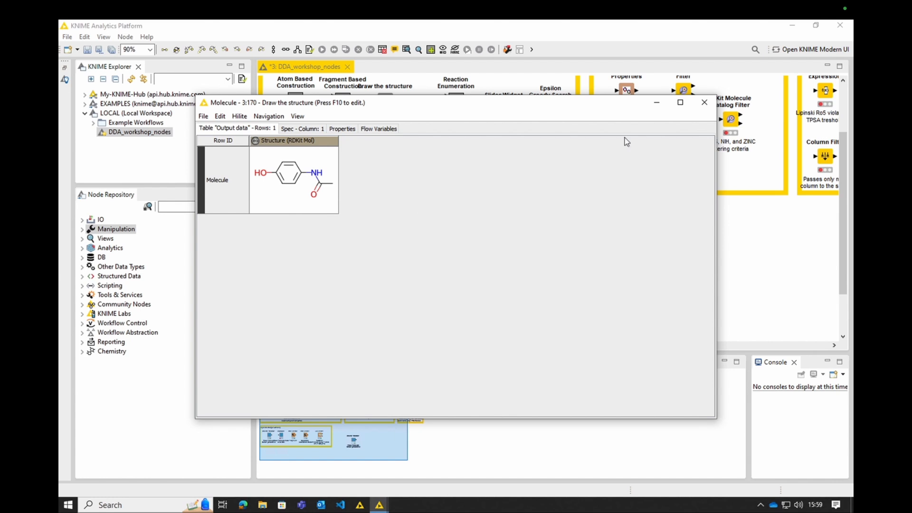
{"action": "left_click", "coordinate": [705, 103]}
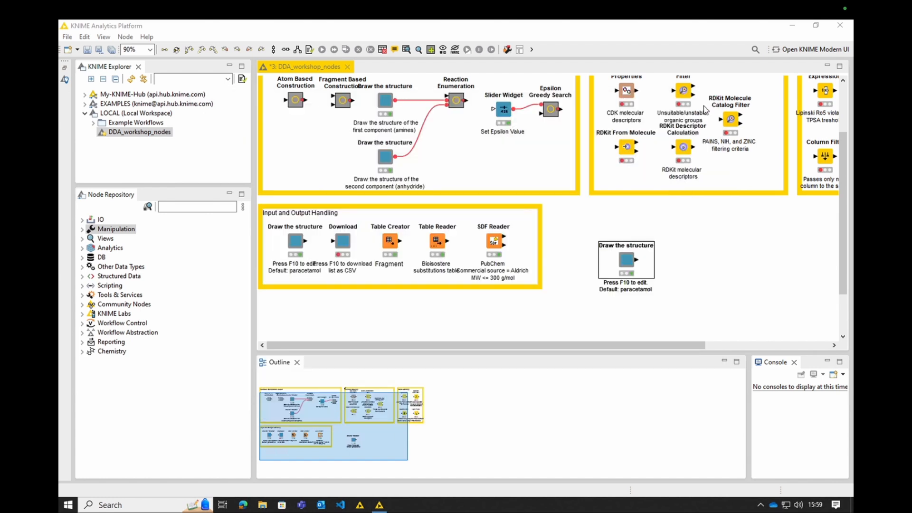
In the pasted node's interactive view, add a methyl group to the ring carbon next to the OH group with a single bond.
{"action": "right_click", "coordinate": [625, 264]}
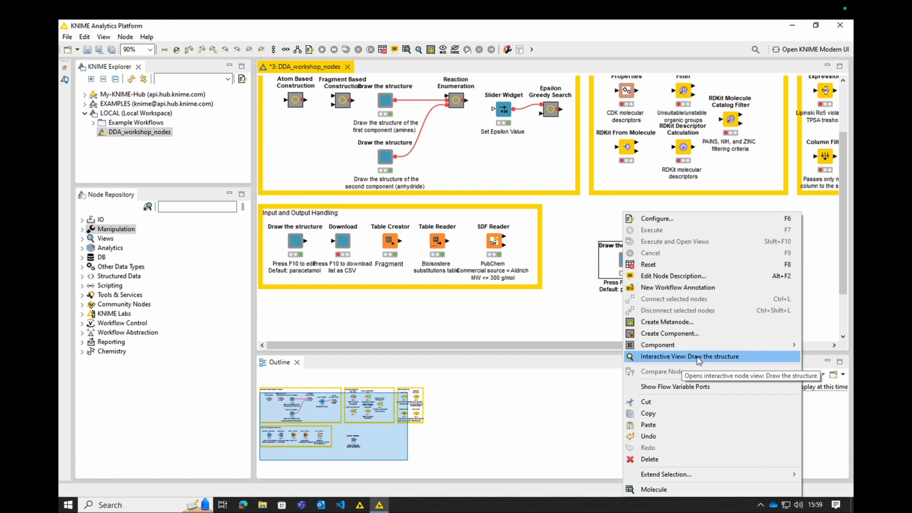
{"action": "left_click", "coordinate": [698, 357]}
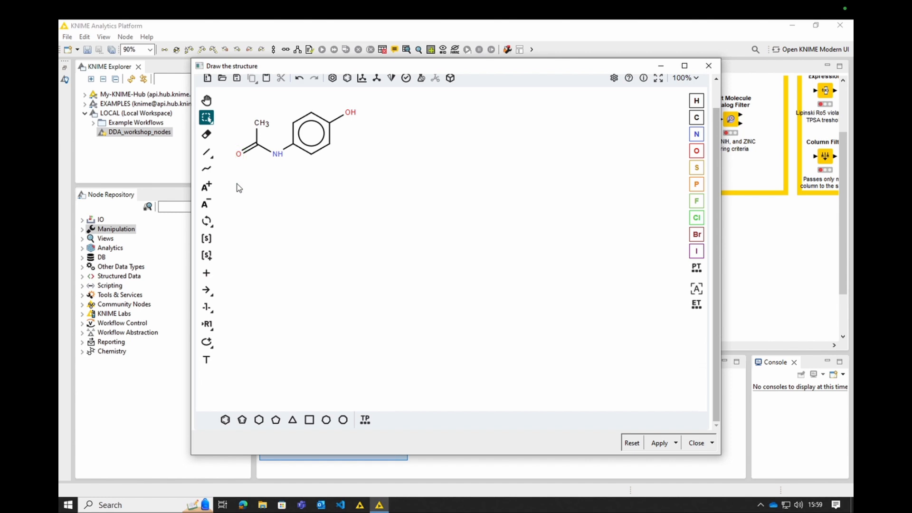
{"action": "left_click", "coordinate": [206, 154]}
{"action": "left_click", "coordinate": [329, 145]}
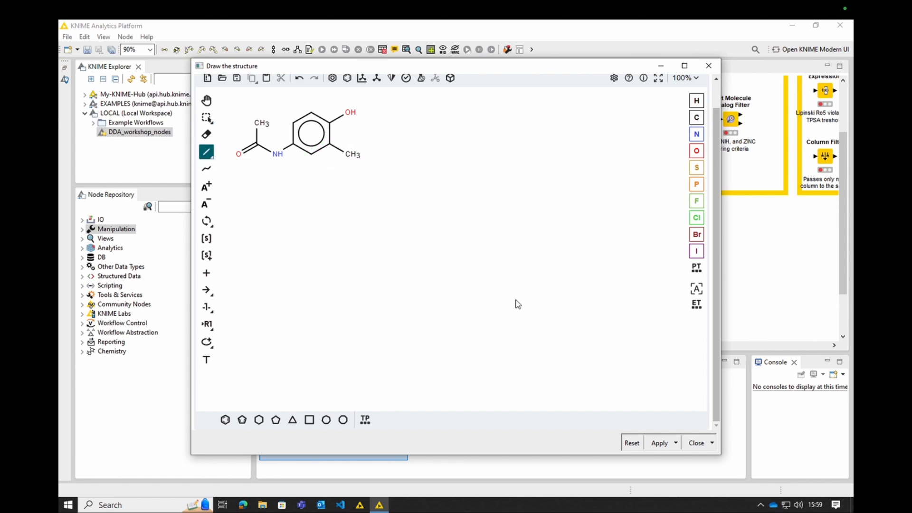
Apply the edited structure temporarily, close the interactive view, and check the node's Molecule output table.
{"action": "left_click", "coordinate": [660, 443]}
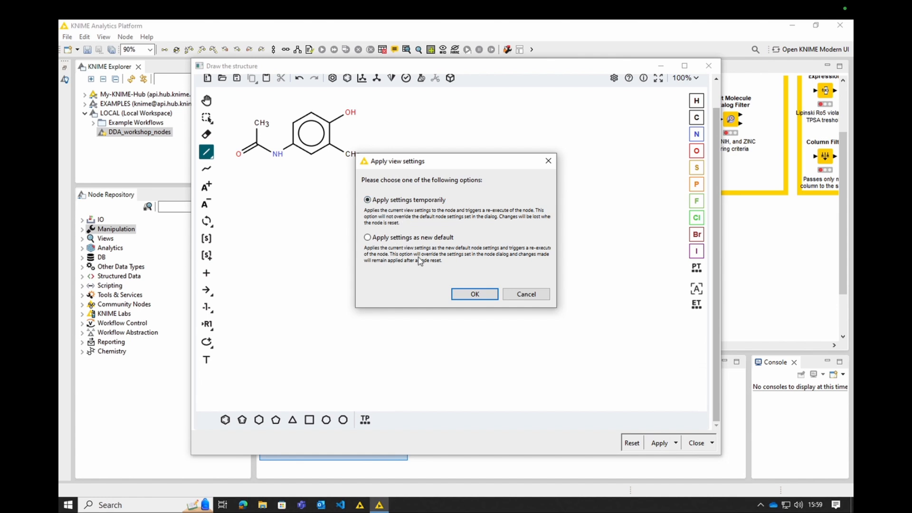
{"action": "left_click", "coordinate": [471, 294]}
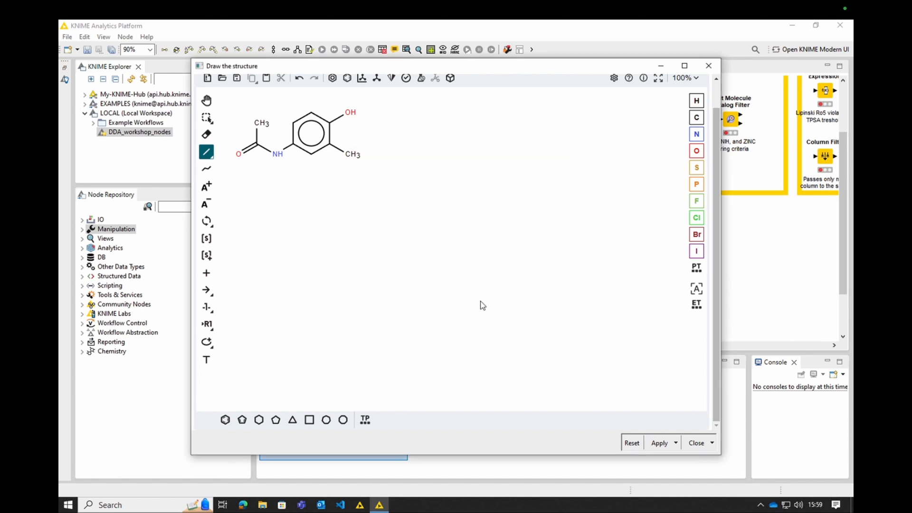
{"action": "left_click", "coordinate": [692, 443]}
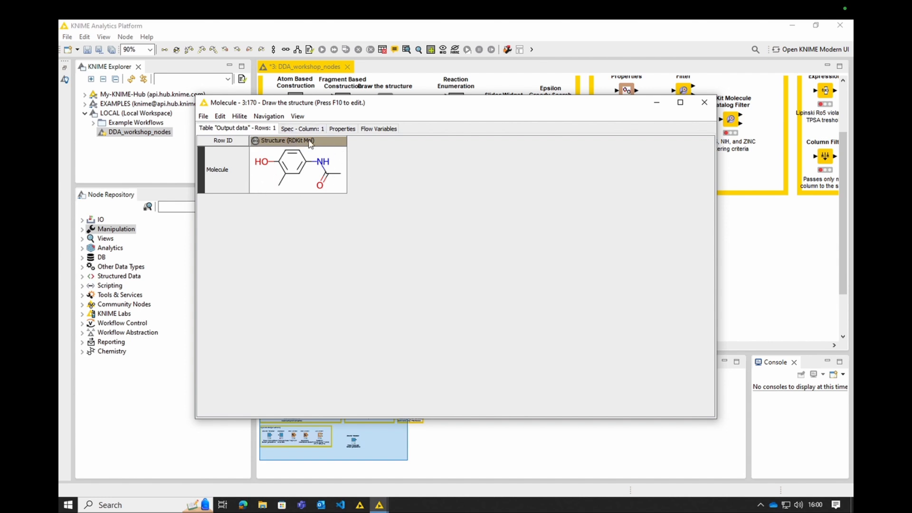
{"action": "left_click", "coordinate": [711, 107]}
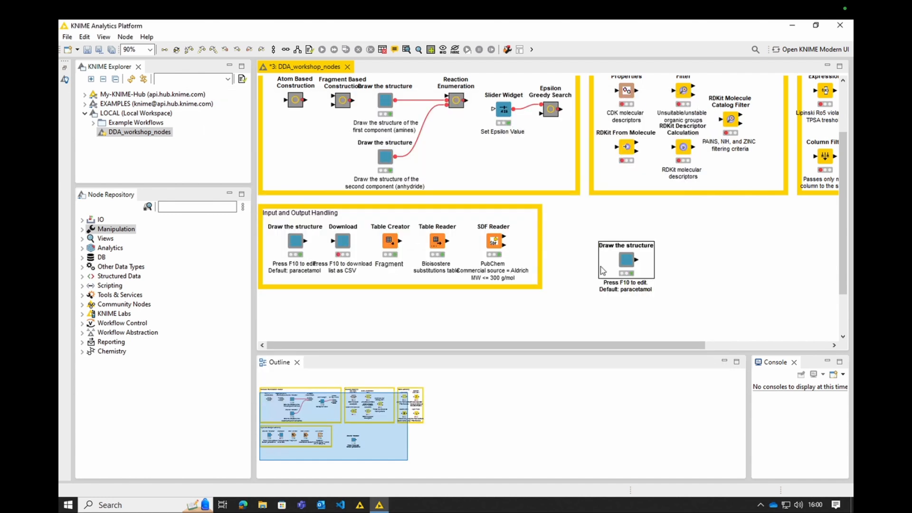
Reset the pasted Draw the structure node to discard the temporary structure edit, and execute it again.
{"action": "right_click", "coordinate": [626, 264]}
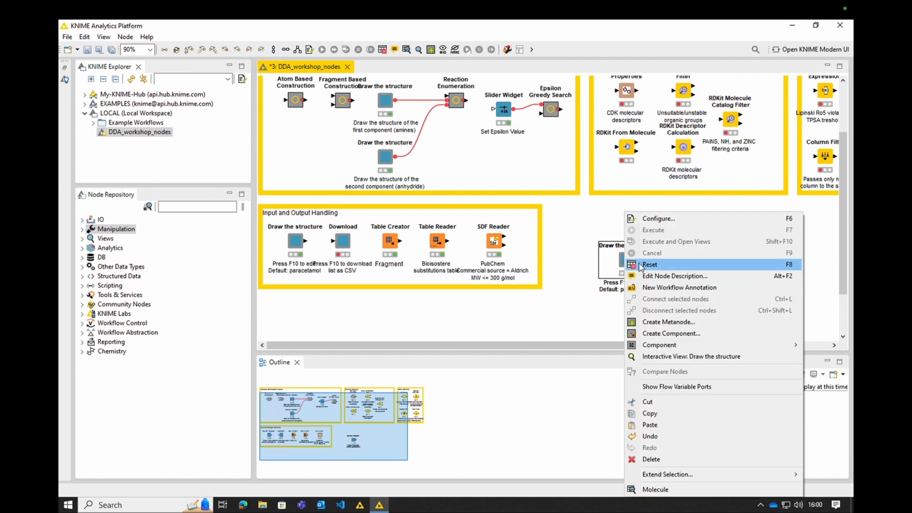
{"action": "left_click", "coordinate": [640, 265]}
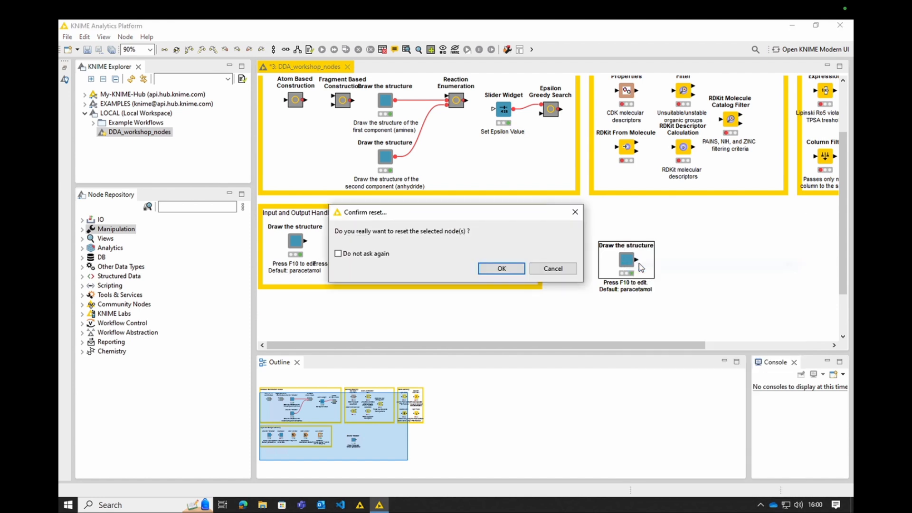
{"action": "left_click", "coordinate": [505, 269]}
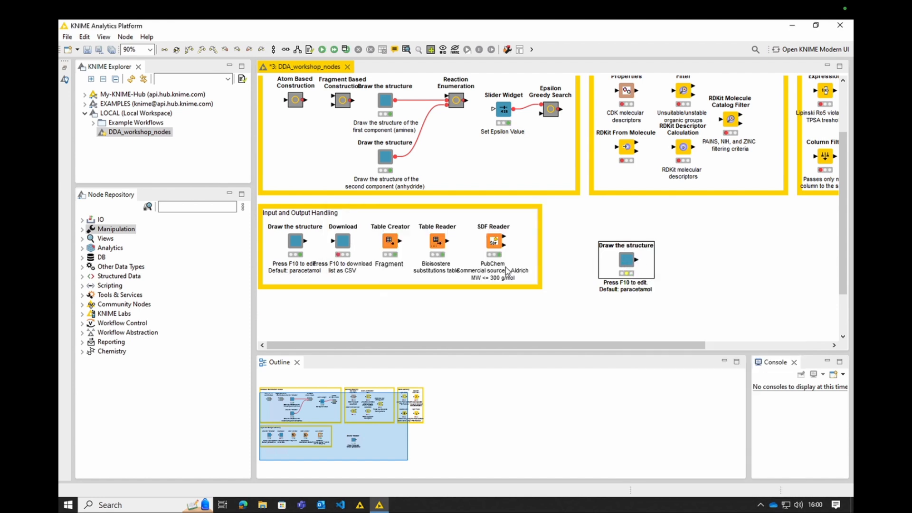
{"action": "right_click", "coordinate": [629, 273]}
{"action": "left_click", "coordinate": [658, 232]}
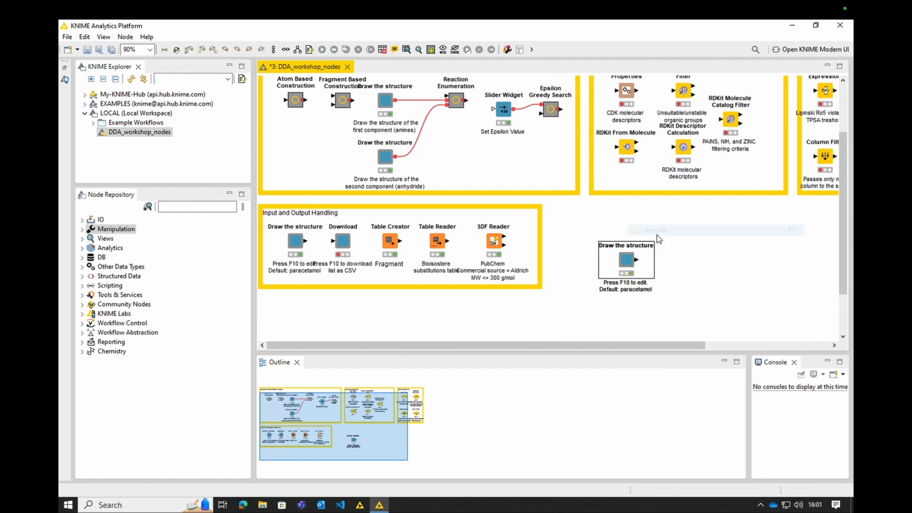
View the re-executed node's Molecule output table with the Structure column widened to check which molecule it holds.
{"action": "right_click", "coordinate": [628, 269]}
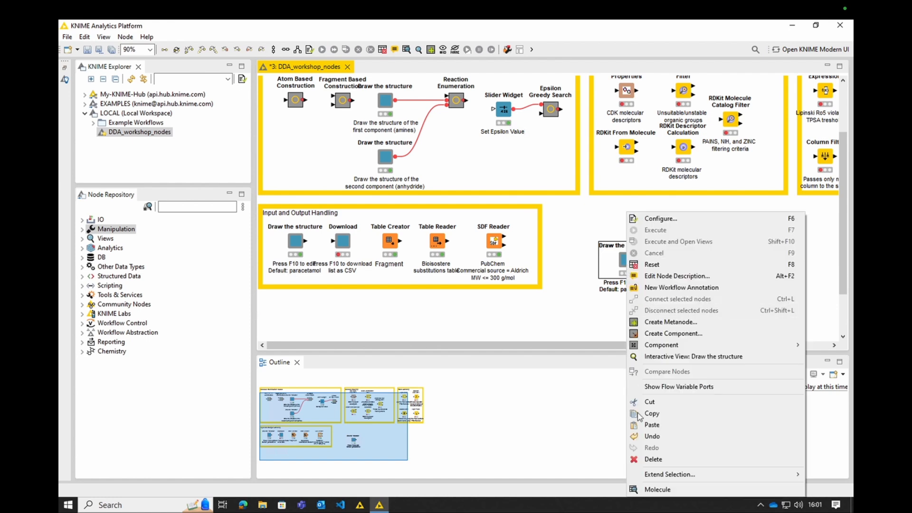
{"action": "left_click", "coordinate": [657, 489]}
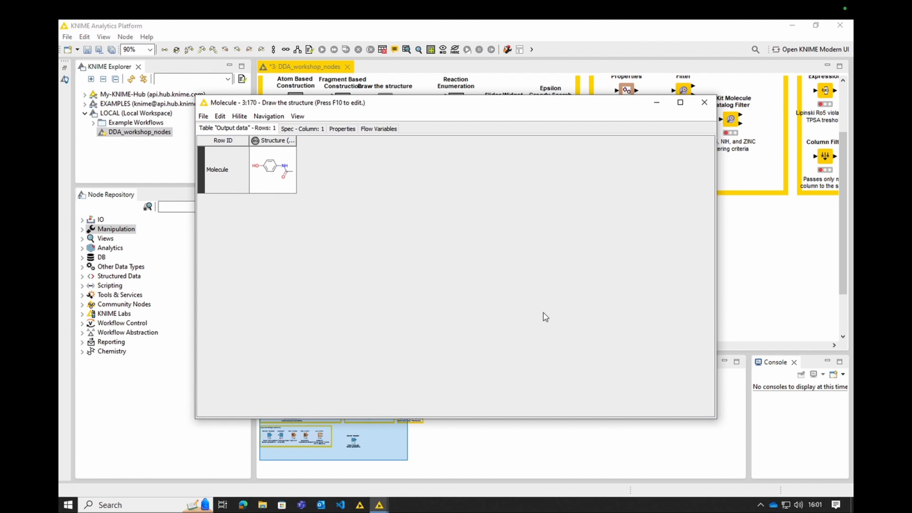
{"action": "left_click_drag", "start_coordinate": [296, 140], "coordinate": [345, 140]}
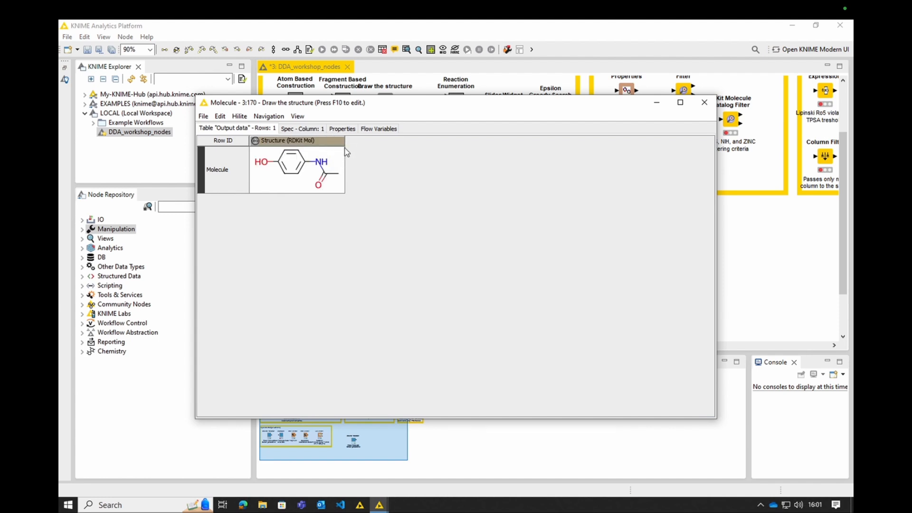